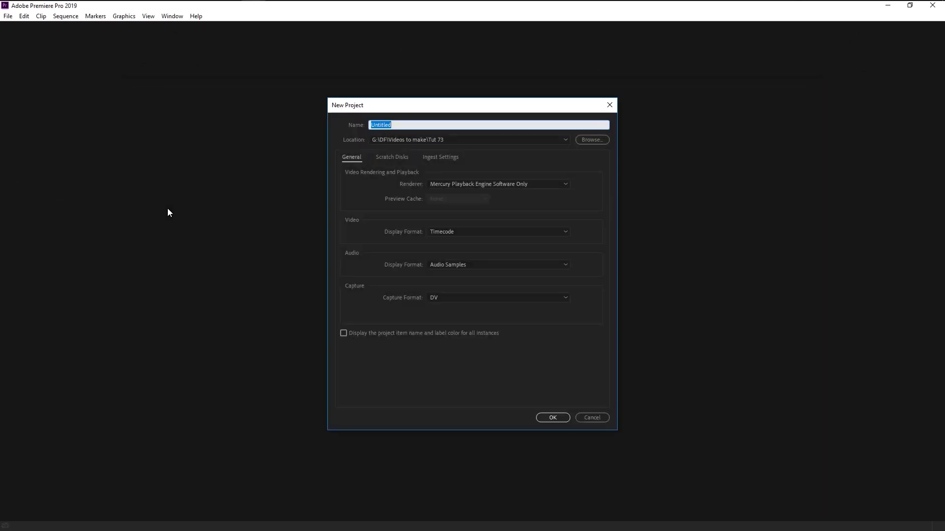
Create the 'walk by reveal' project and import Cyclist - 31475.mp4 and Pexels Videos 2880.mp4
text(walk by reveal)
key(Return)
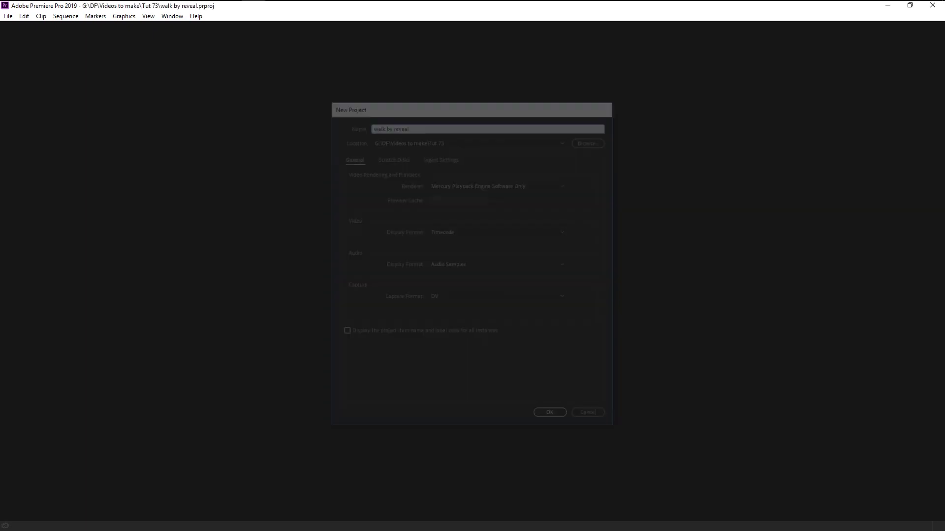
drag(157, 276, 492, 190)
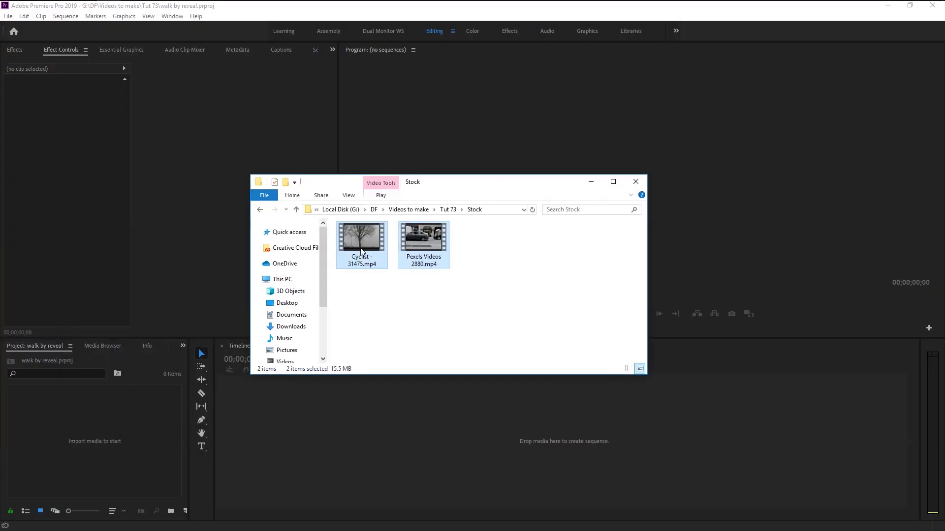
drag(358, 254, 138, 442)
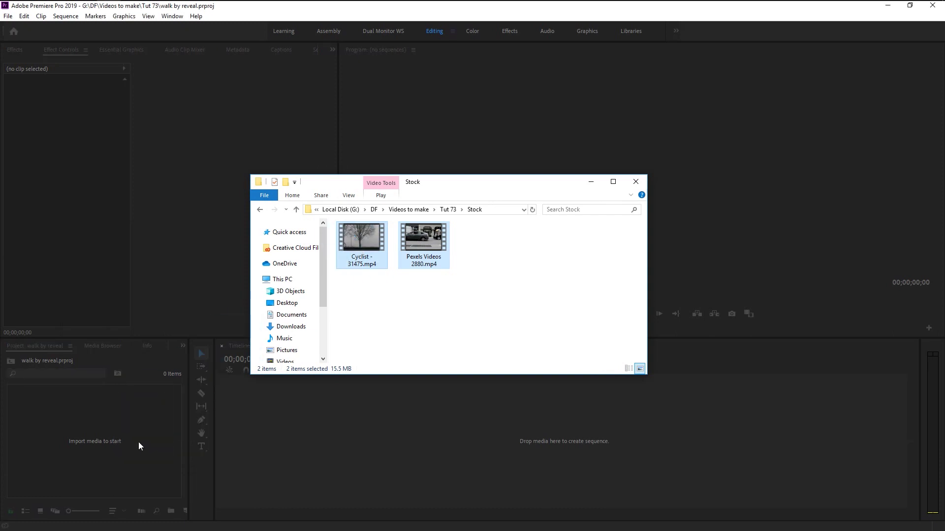
click(591, 183)
click(151, 401)
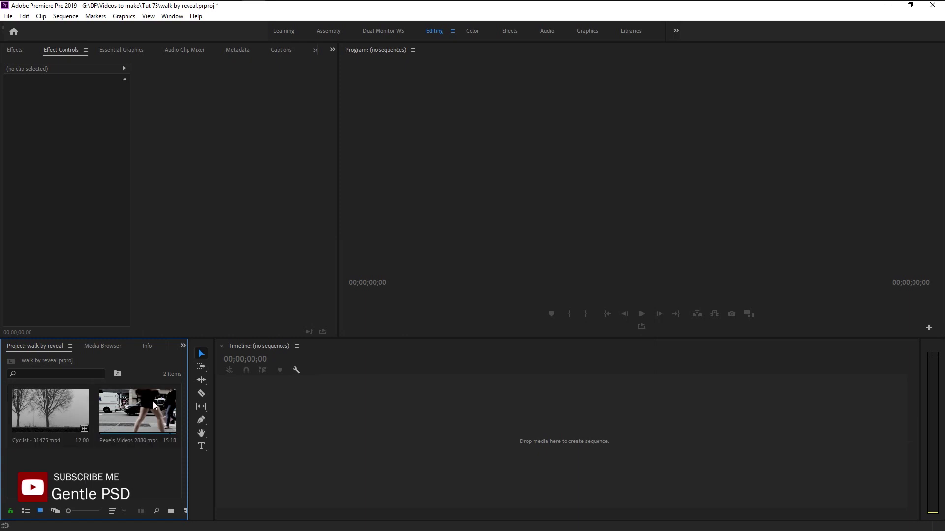
Build a sequence from Pexels Videos 2880, preview it, and park the playhead at 00:00:01:05
drag(150, 399, 361, 436)
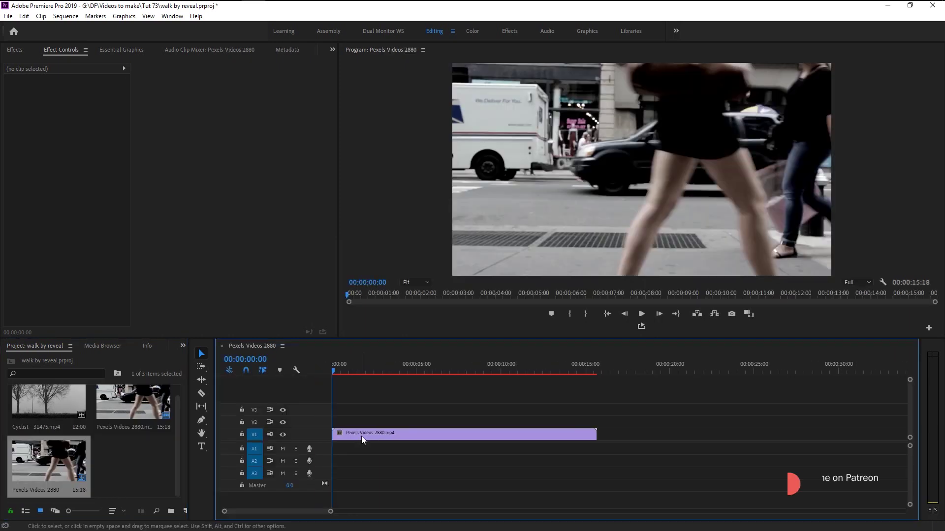
click(641, 314)
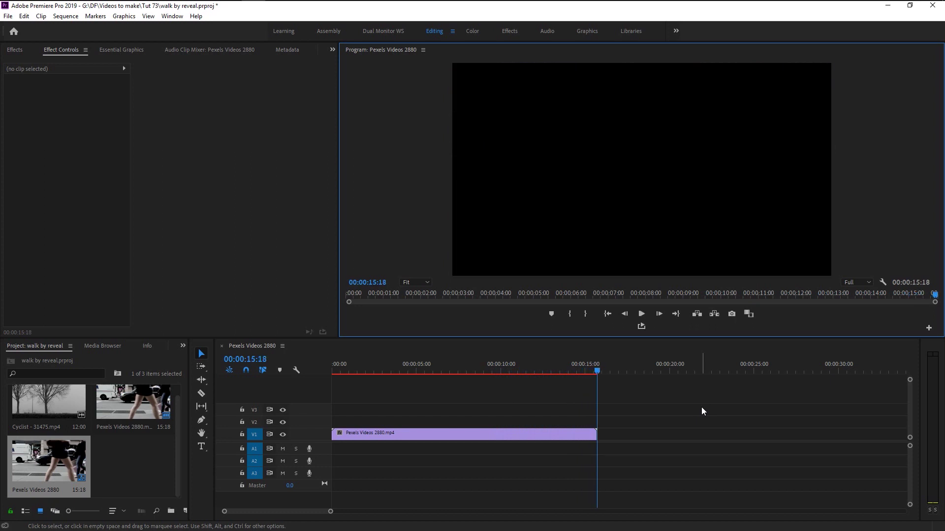
drag(331, 366, 346, 406)
key(equal)
key(equal)
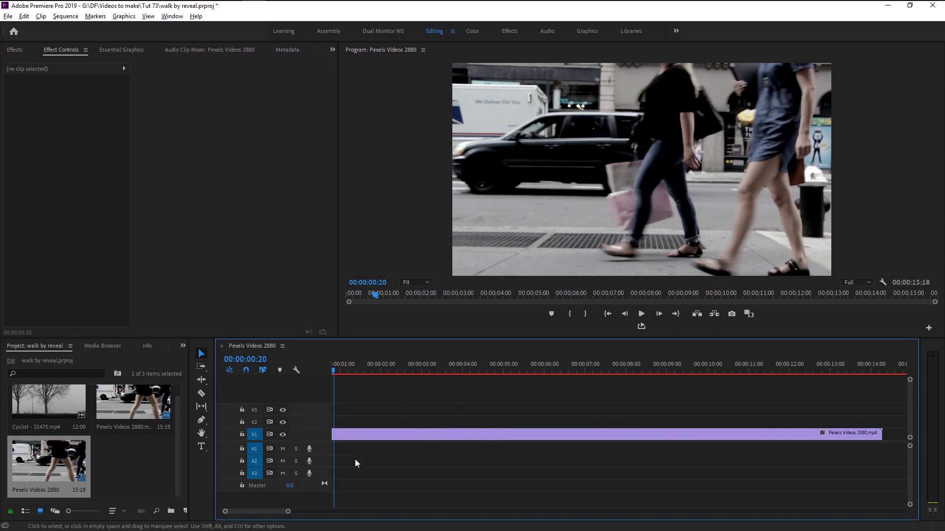
drag(372, 416, 394, 414)
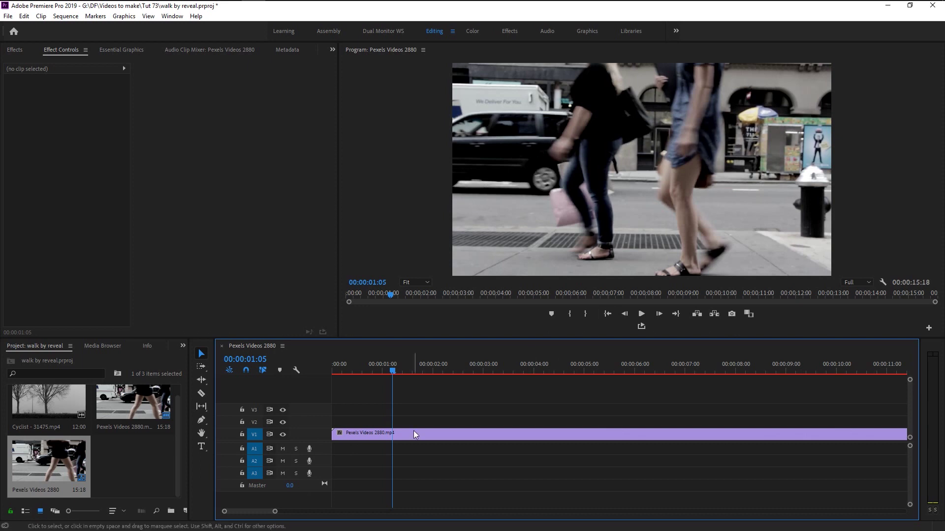
click(204, 447)
Type GENTLE on the Program monitor and enlarge the font to size 217
click(586, 165)
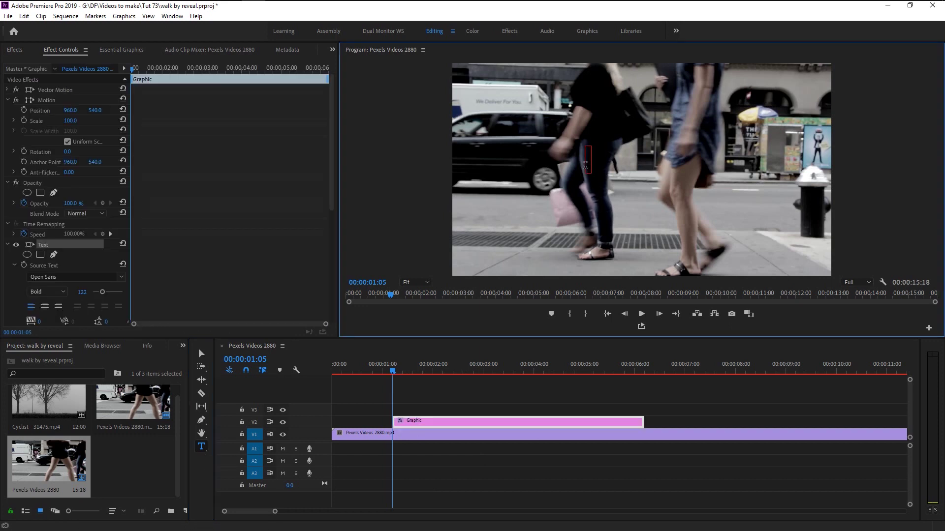
text(GENTLE)
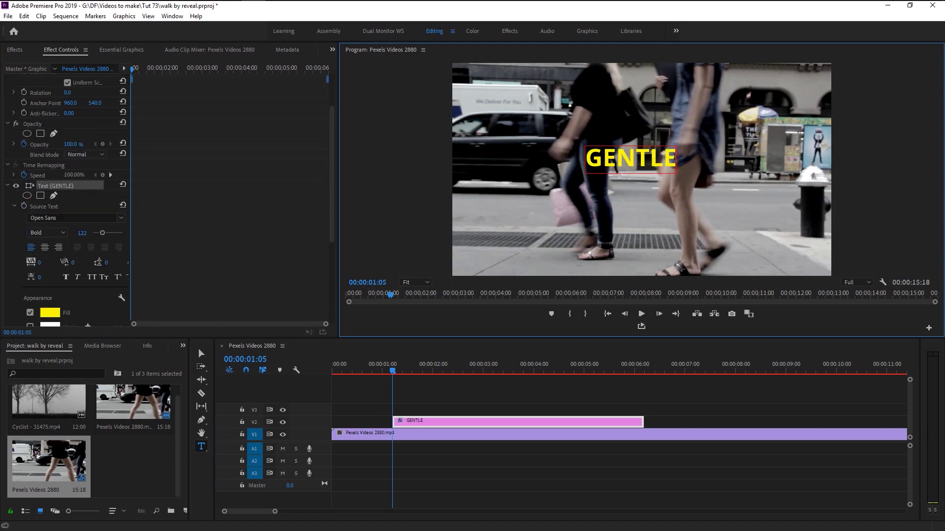
drag(670, 162, 515, 164)
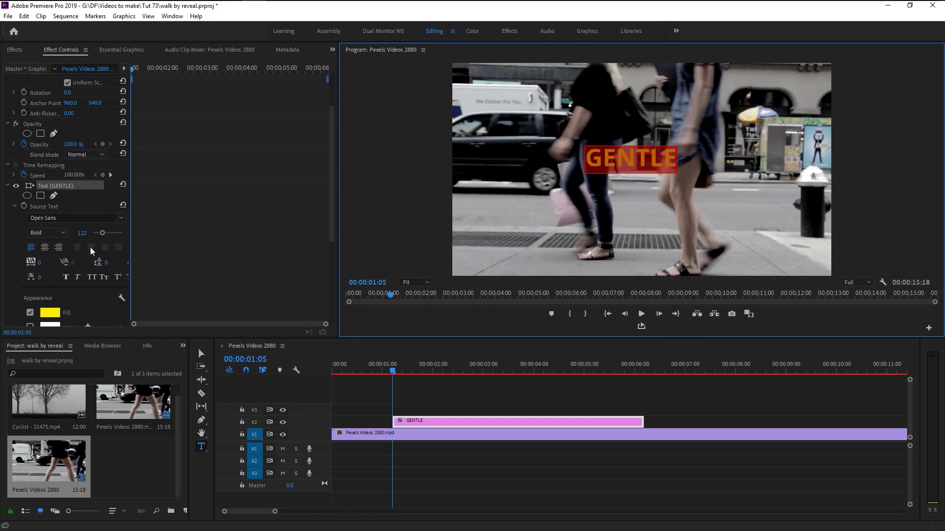
drag(82, 232, 121, 232)
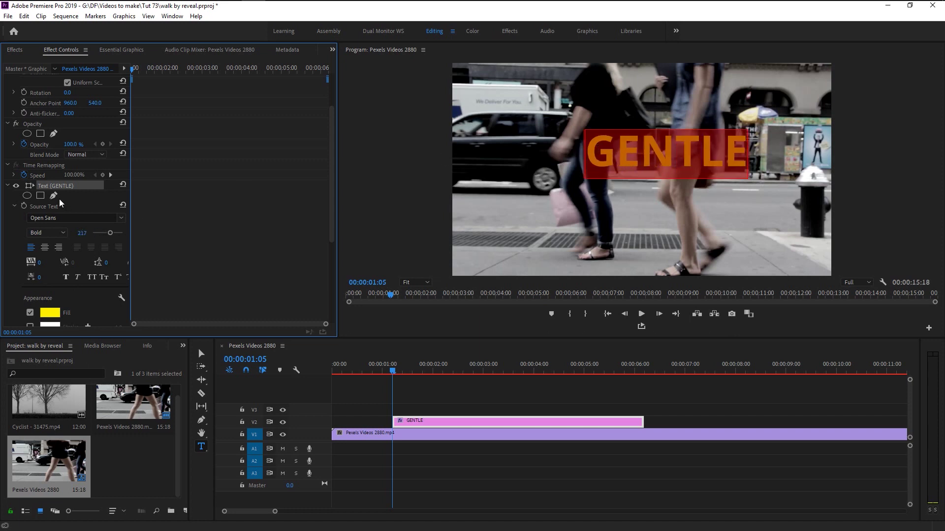
Move the GENTLE text near the frame centre, slightly left over the walkers
click(469, 435)
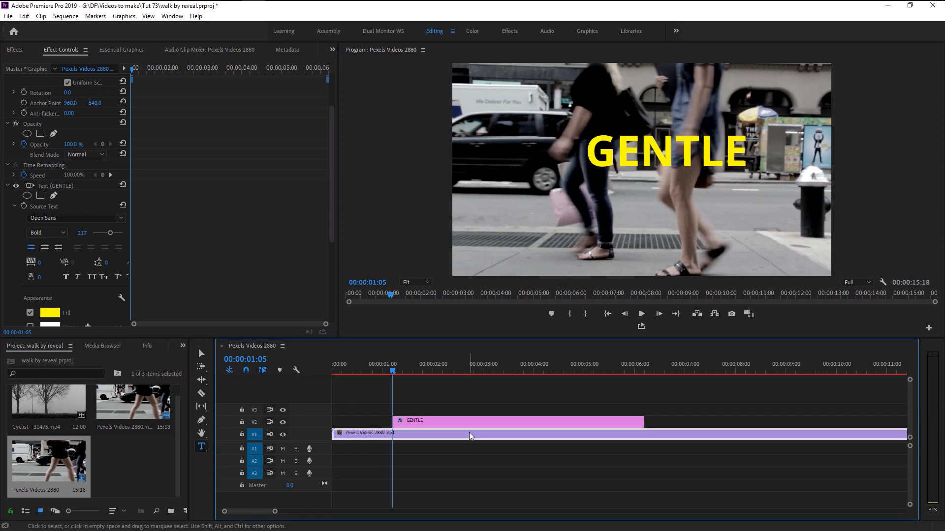
click(472, 425)
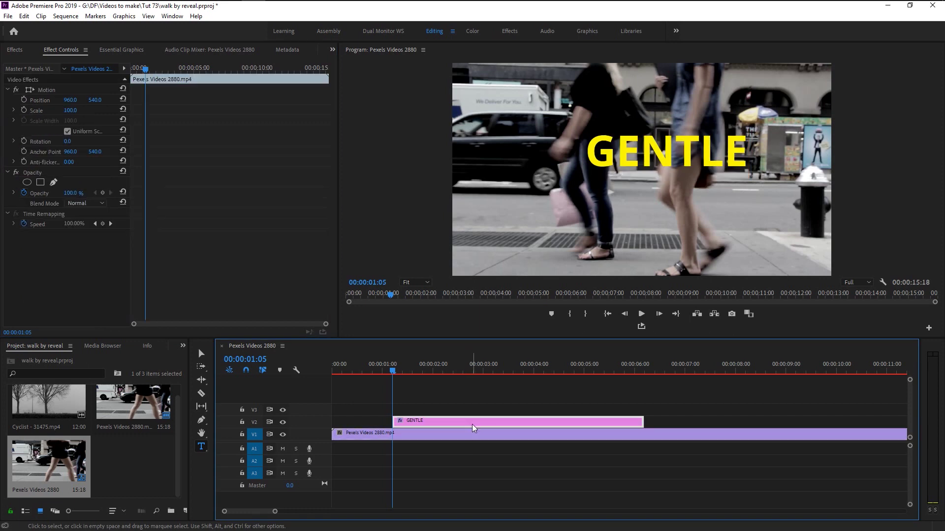
key(v)
click(678, 156)
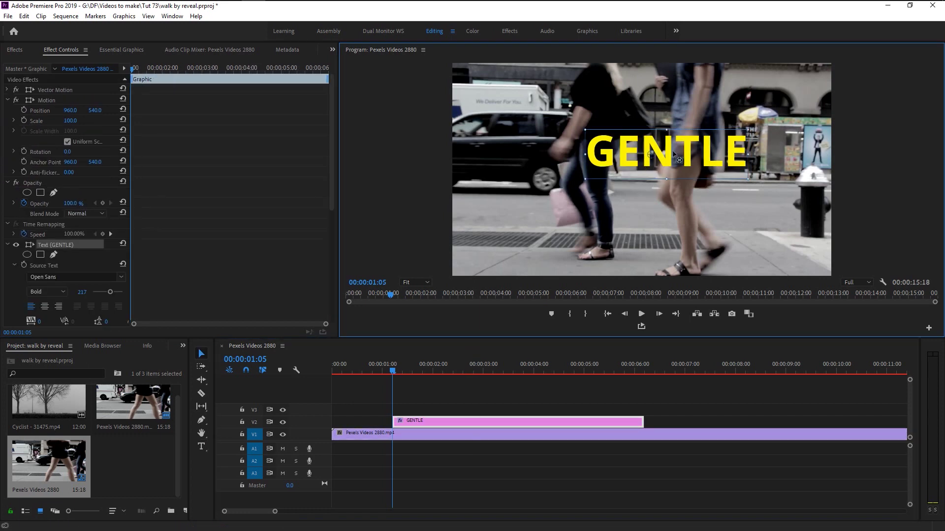
drag(674, 154, 676, 155)
drag(697, 162, 670, 164)
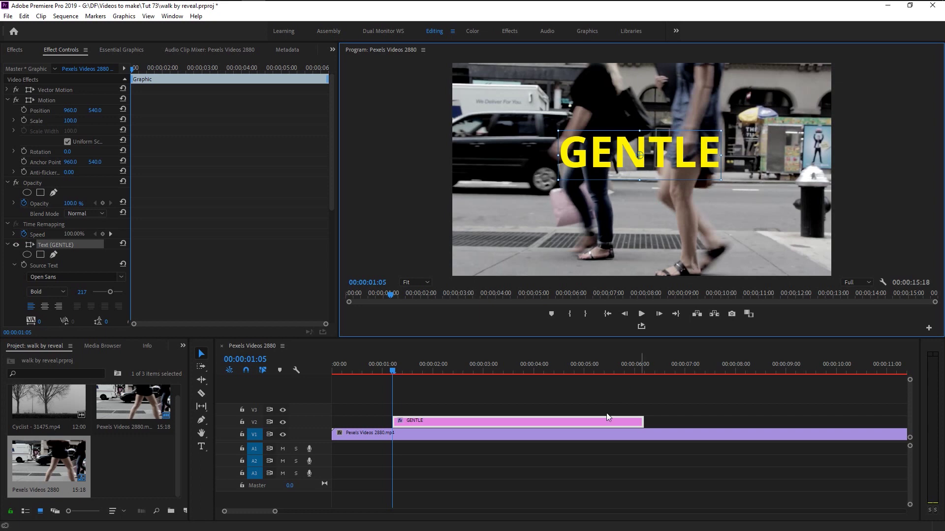
Deselect the title and step the playhead to 00:00:01:04
click(704, 225)
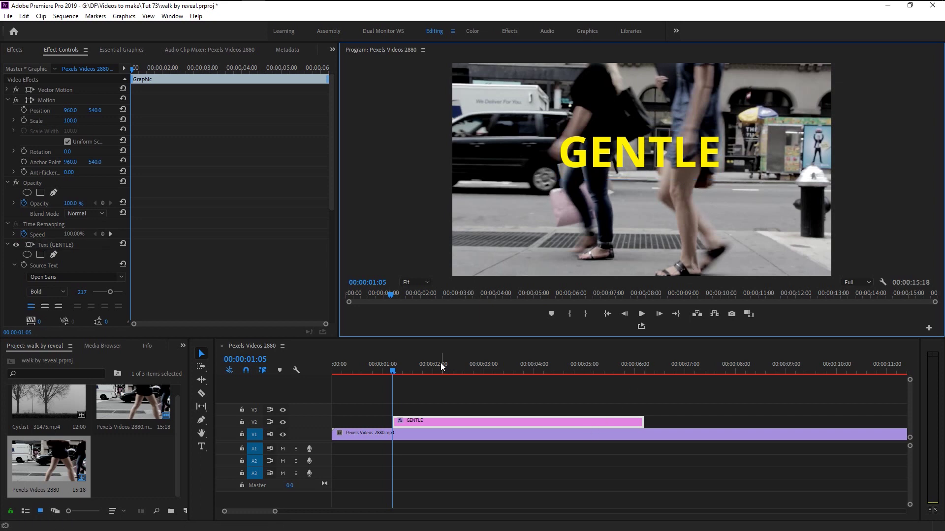
click(389, 369)
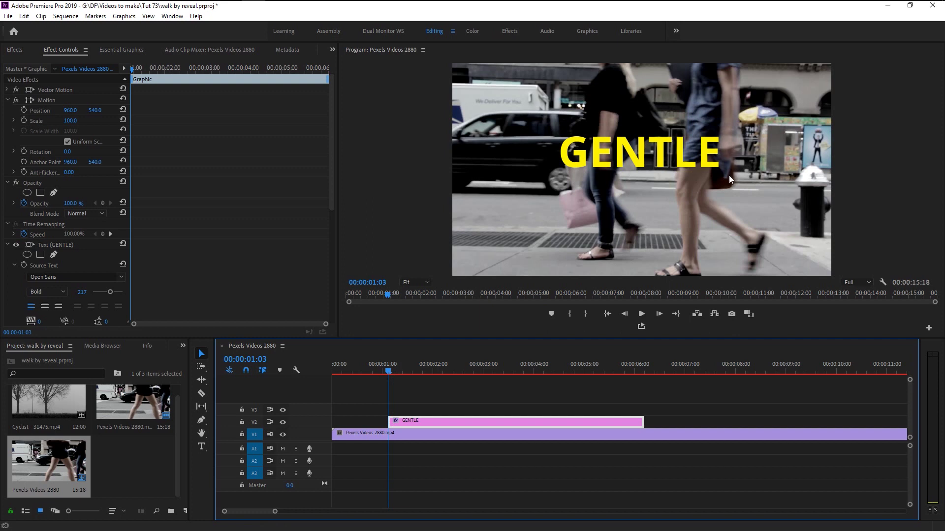
key(Right)
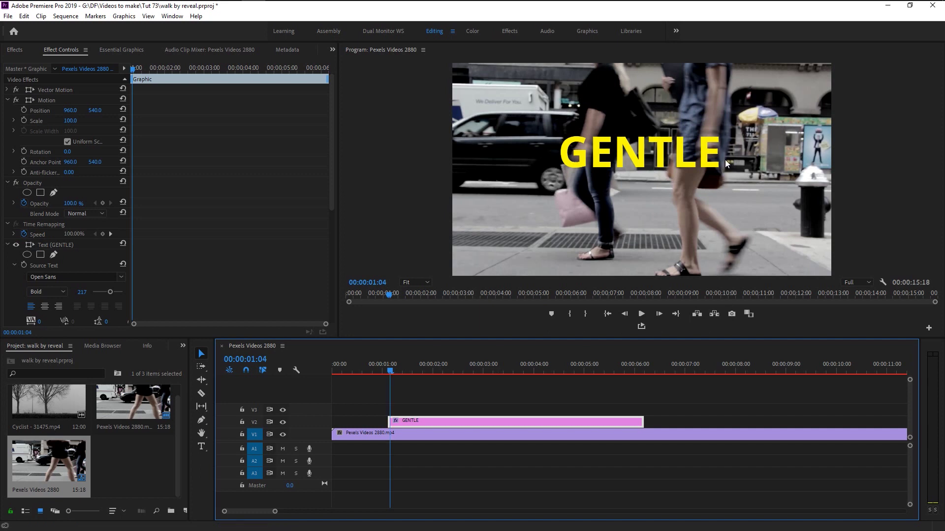
Alt-drag a copy of the Pexels Videos 2880 clip onto V3 and select its Opacity settings
click(480, 435)
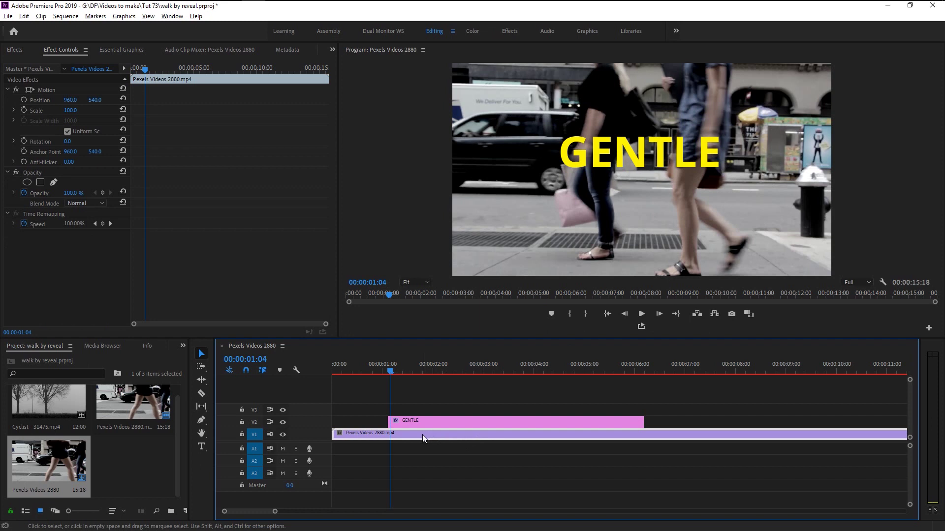
drag(422, 435, 426, 409)
click(436, 410)
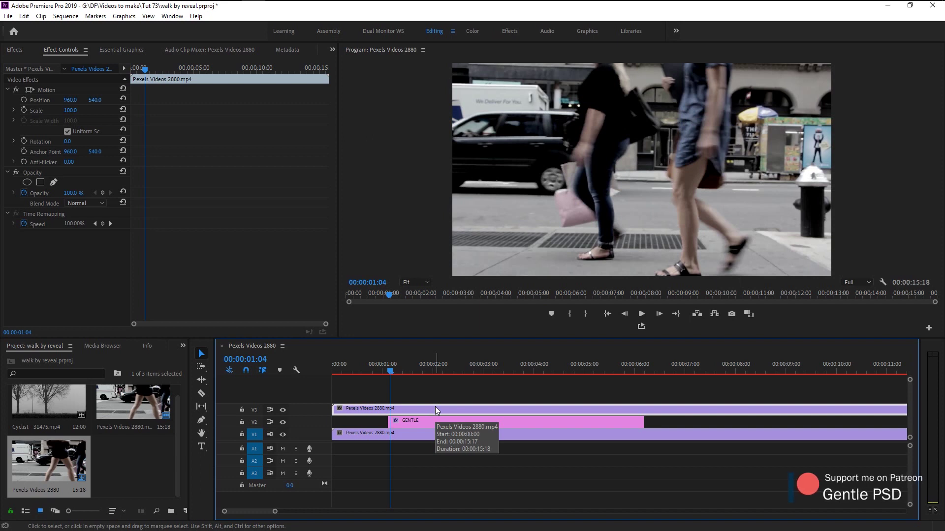
click(29, 174)
Start an Opacity free-draw bezier mask and enlarge the Program monitor
click(54, 183)
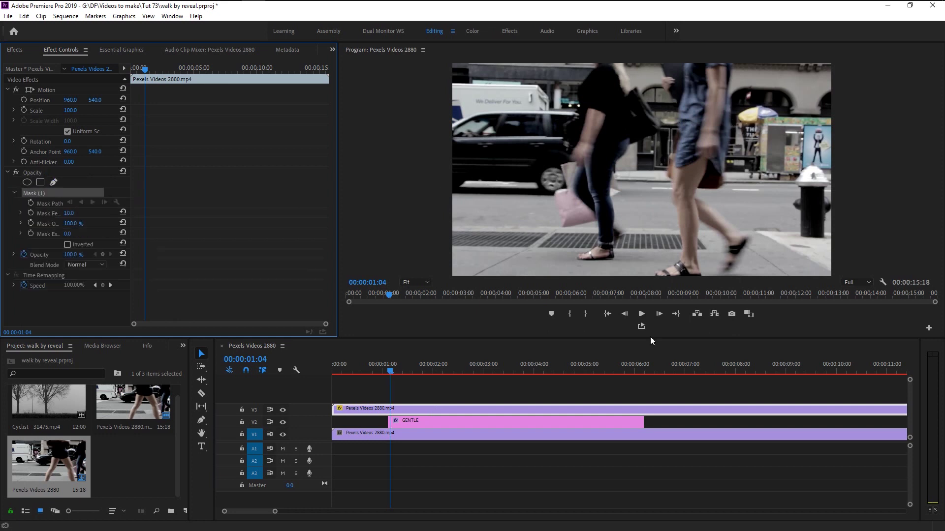
drag(651, 339, 442, 447)
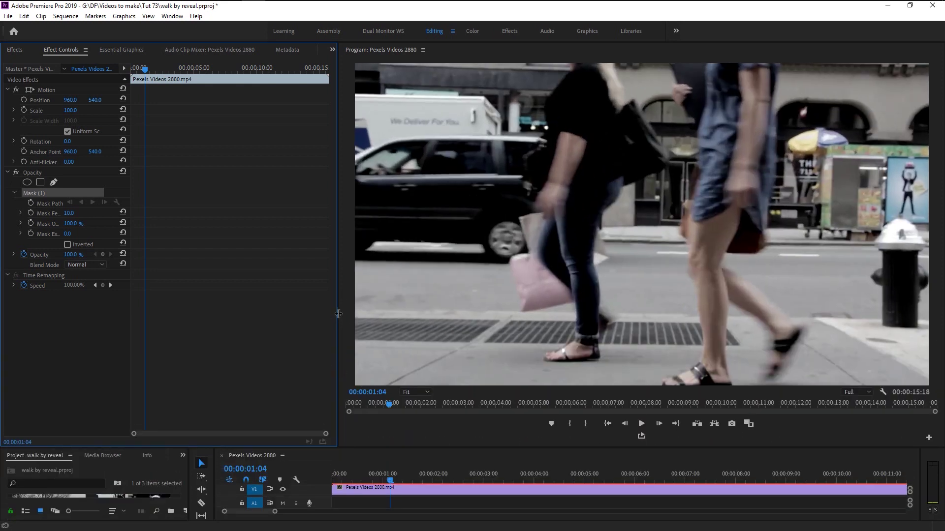
drag(339, 314, 254, 321)
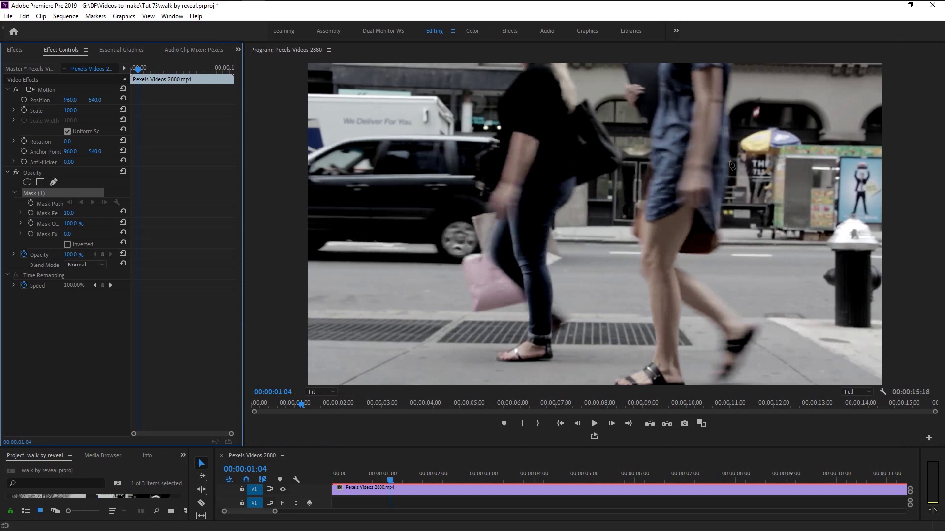
Draw a closed mask around the GENTLE title area over the walkers' midsections
click(727, 126)
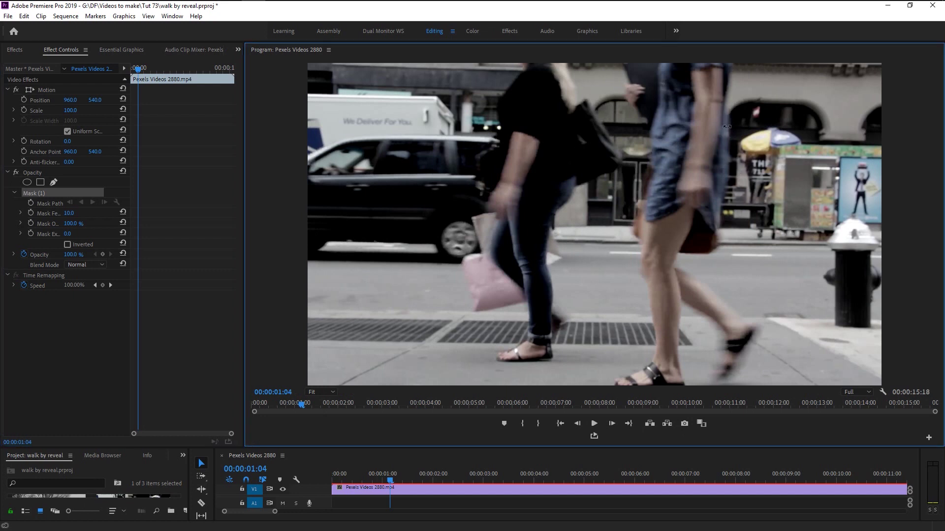
click(731, 148)
click(730, 167)
click(726, 193)
click(449, 233)
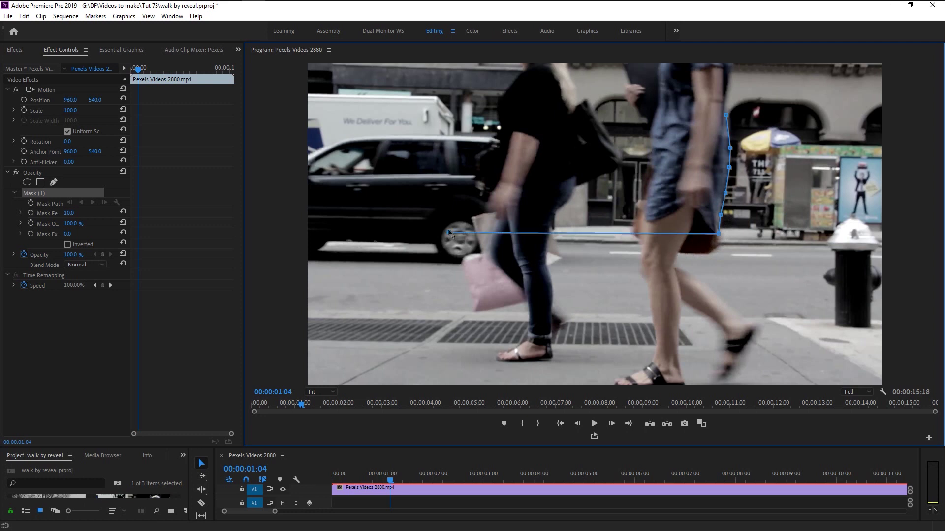
click(452, 120)
click(727, 116)
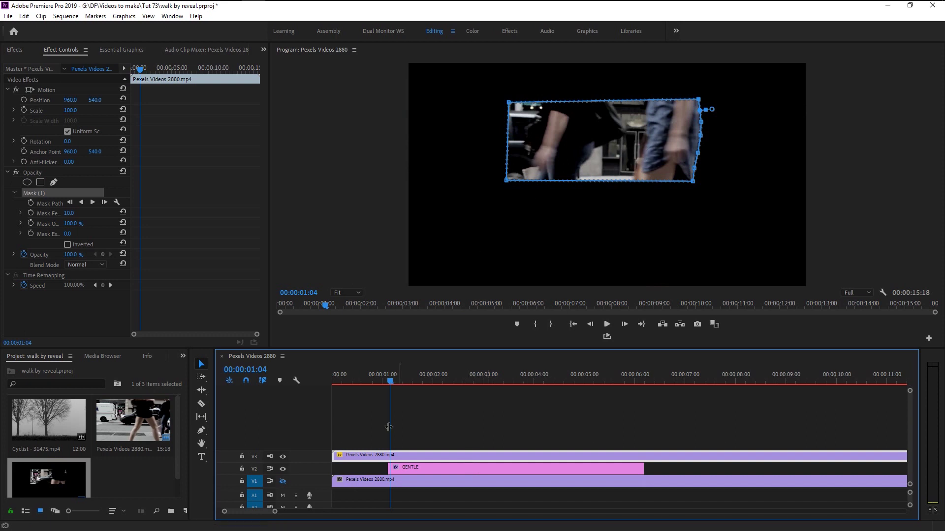
Toggle the V3 masked clip's visibility repeatedly to compare against the GENTLE title
click(283, 456)
click(283, 457)
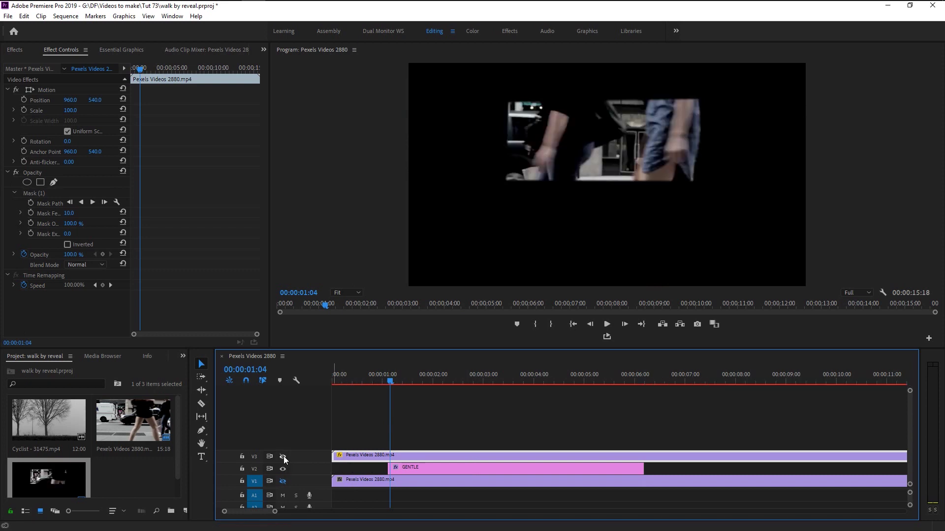
click(282, 456)
click(283, 457)
click(283, 457)
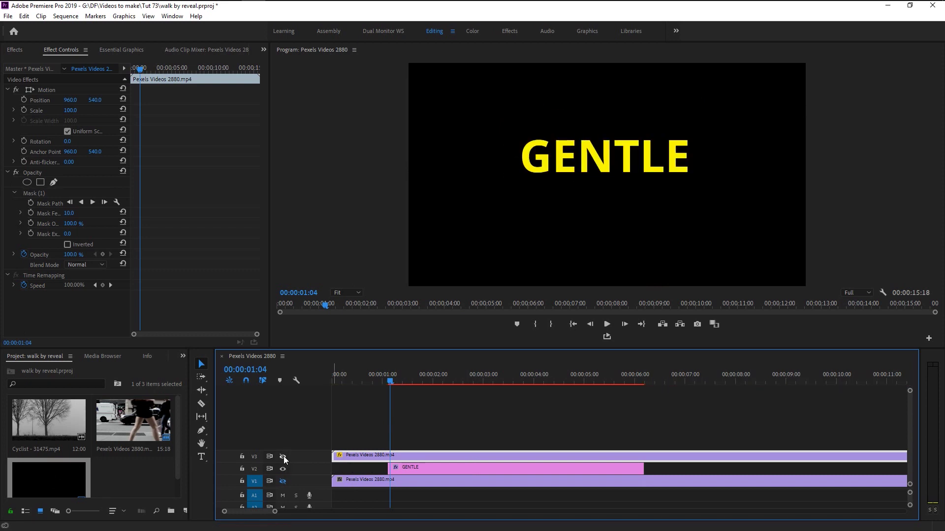
click(283, 457)
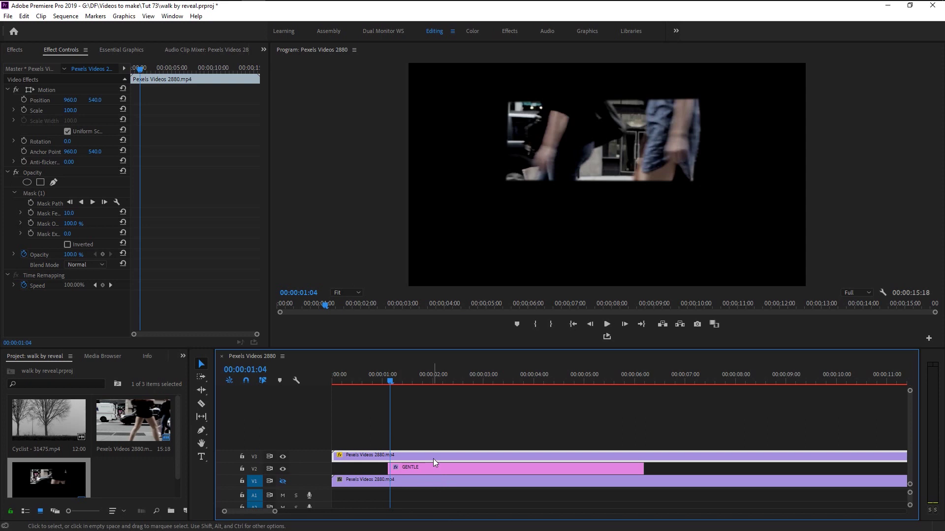
Turn all video tracks back on and select Mask (1) to show its outline
click(284, 458)
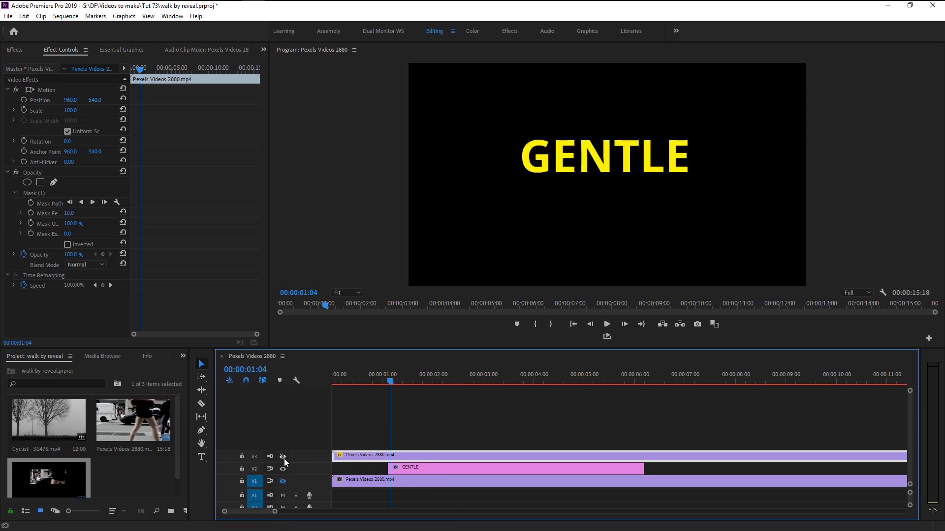
shift+click(284, 457)
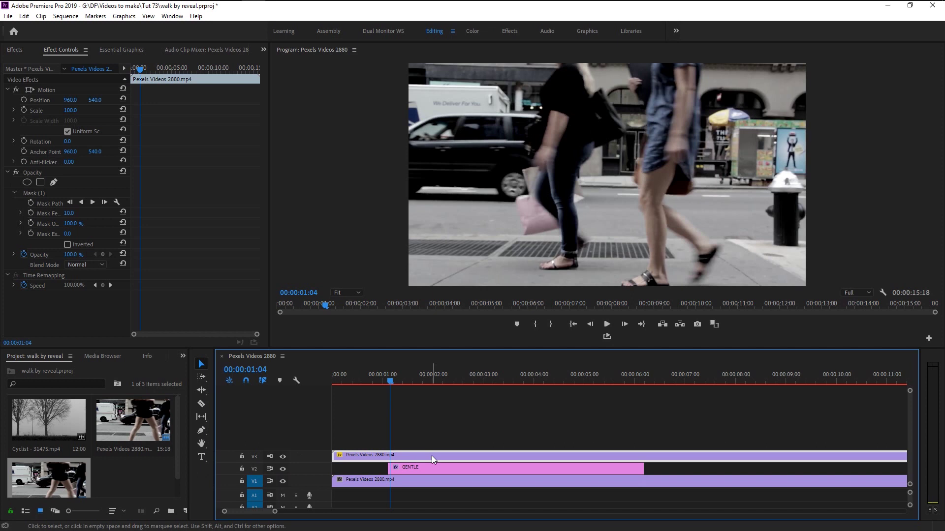
click(40, 194)
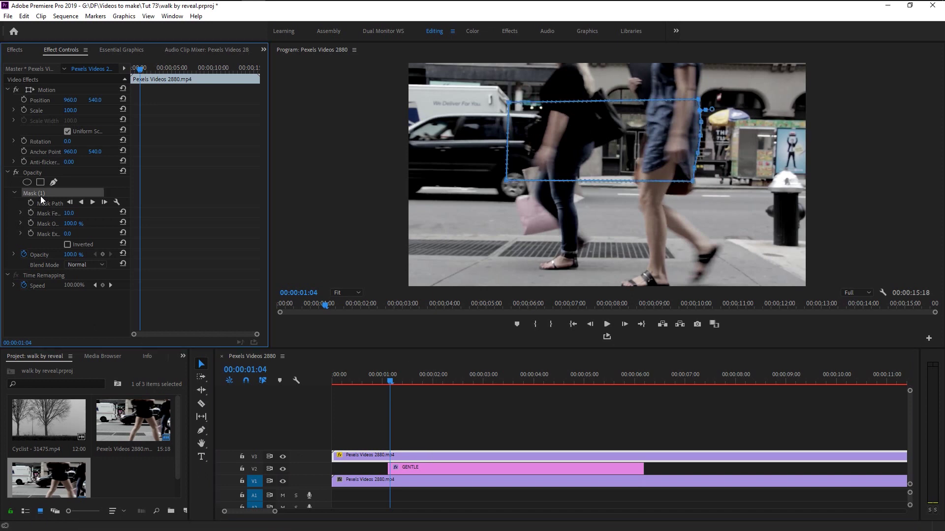
Track Mask (1) forward one frame and shift it left onto the walkers
click(105, 203)
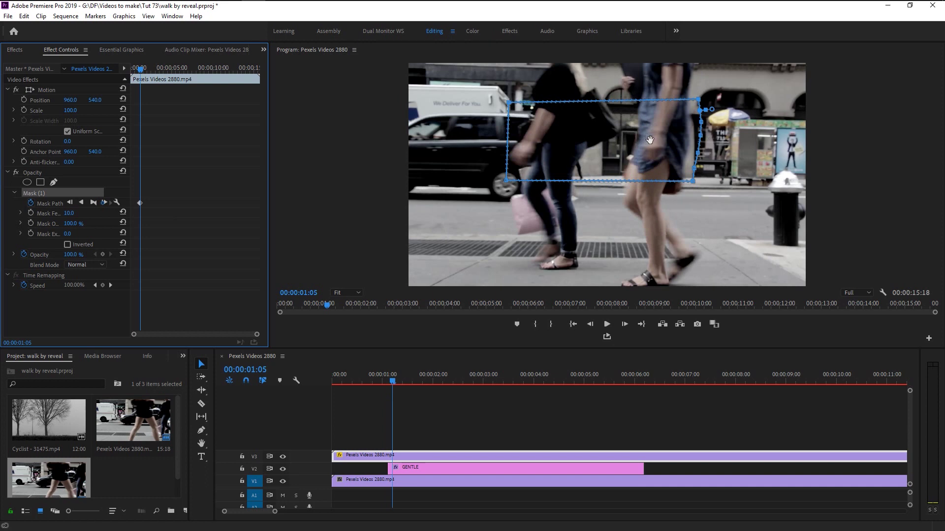
click(659, 140)
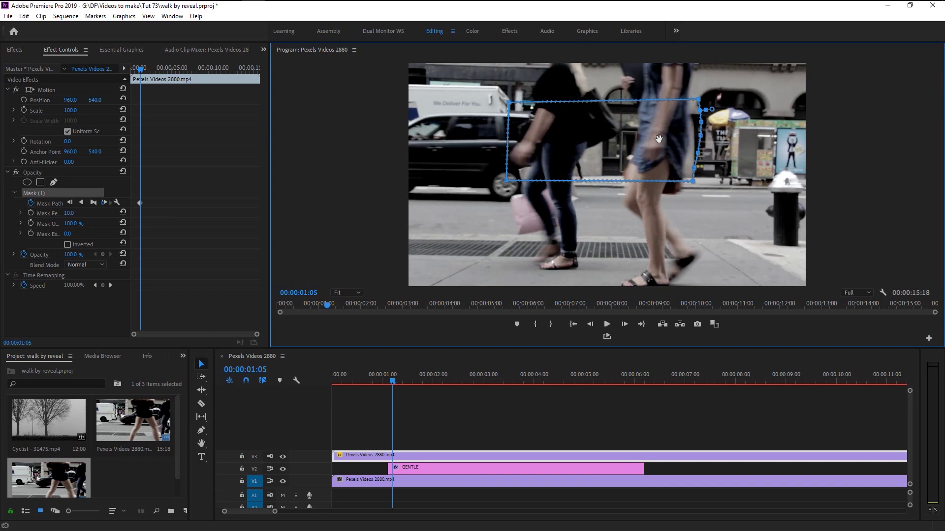
drag(658, 140, 648, 143)
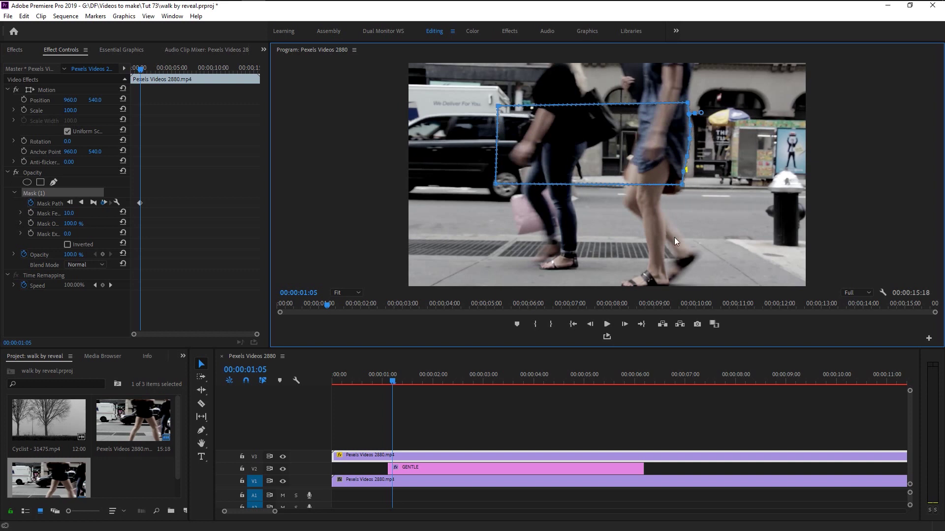
click(161, 222)
key(Left)
drag(131, 221, 191, 226)
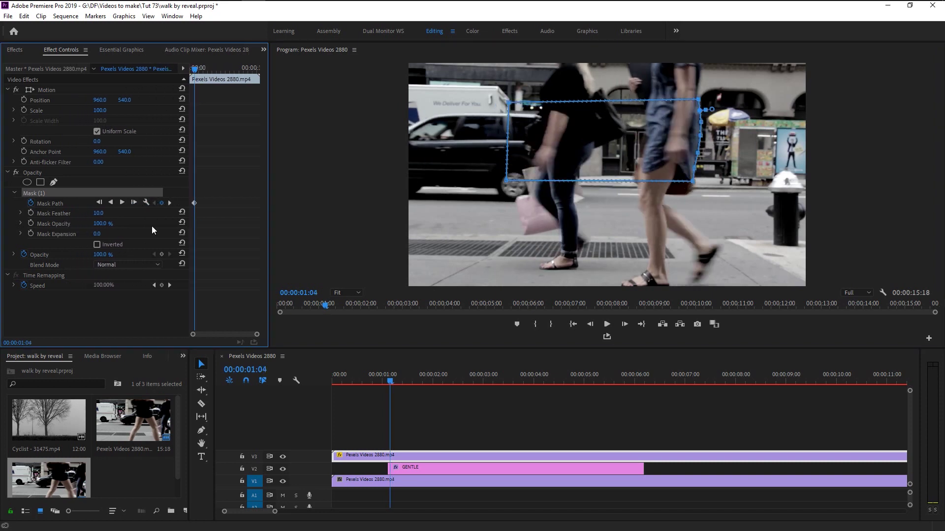
Keep tracking the mask frame by frame, nudging it left with the walkers to 00:00:01:08
click(133, 203)
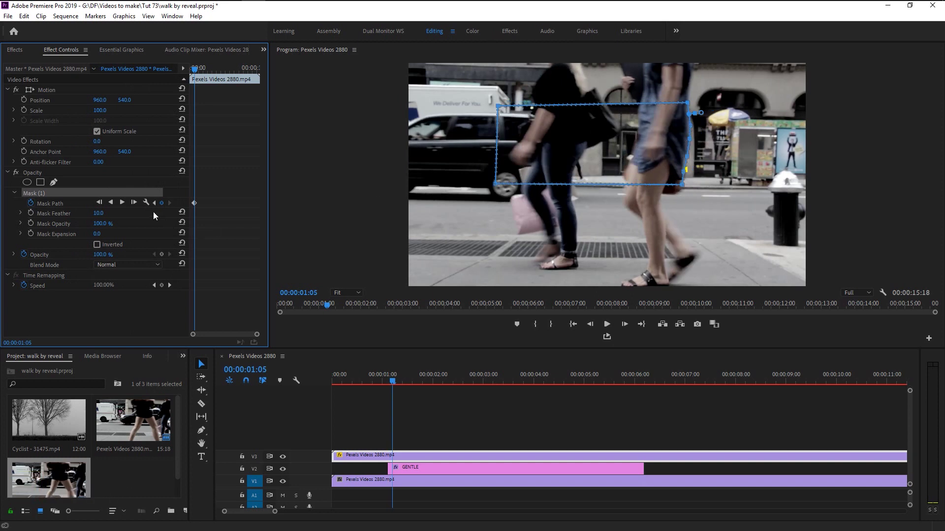
click(131, 203)
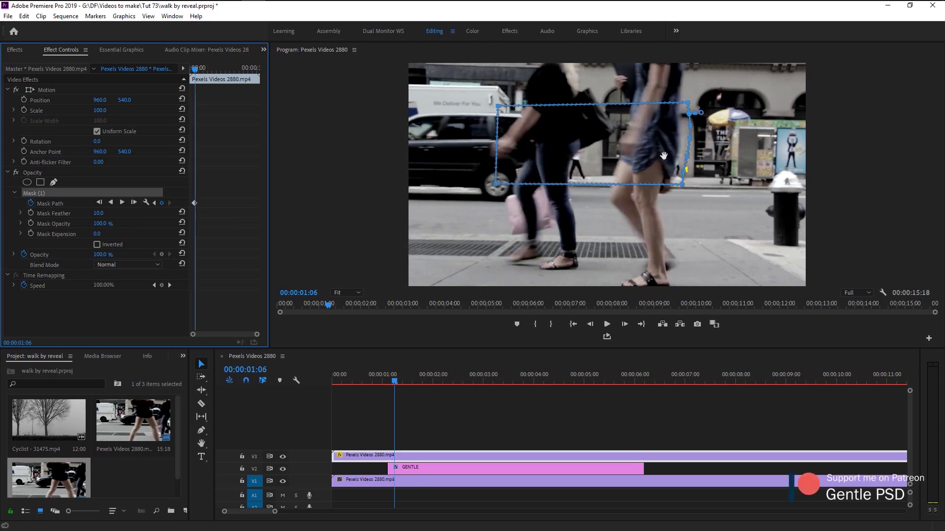
drag(665, 154, 656, 154)
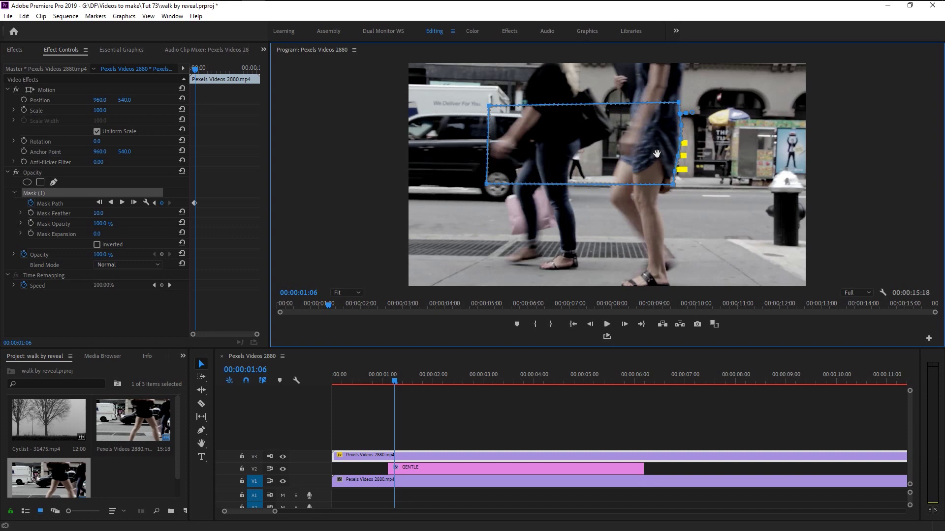
click(132, 203)
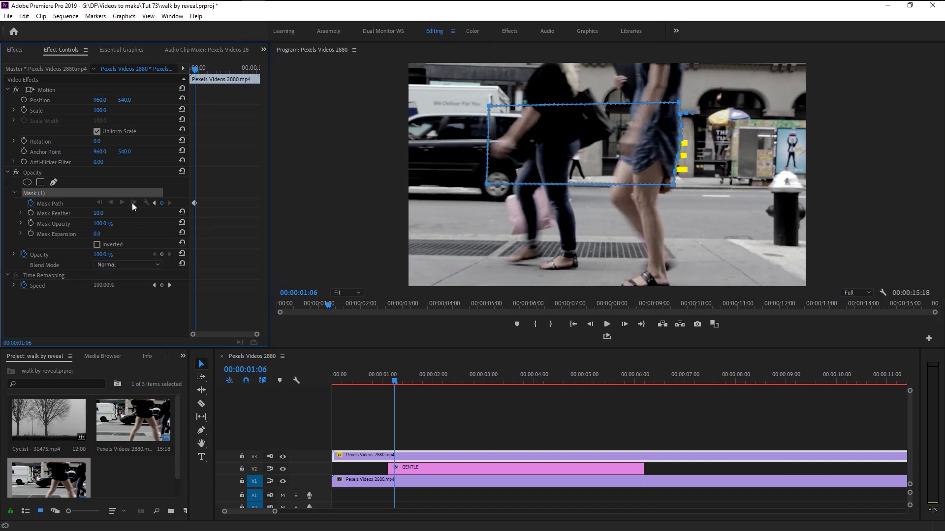
click(625, 142)
drag(621, 142, 618, 141)
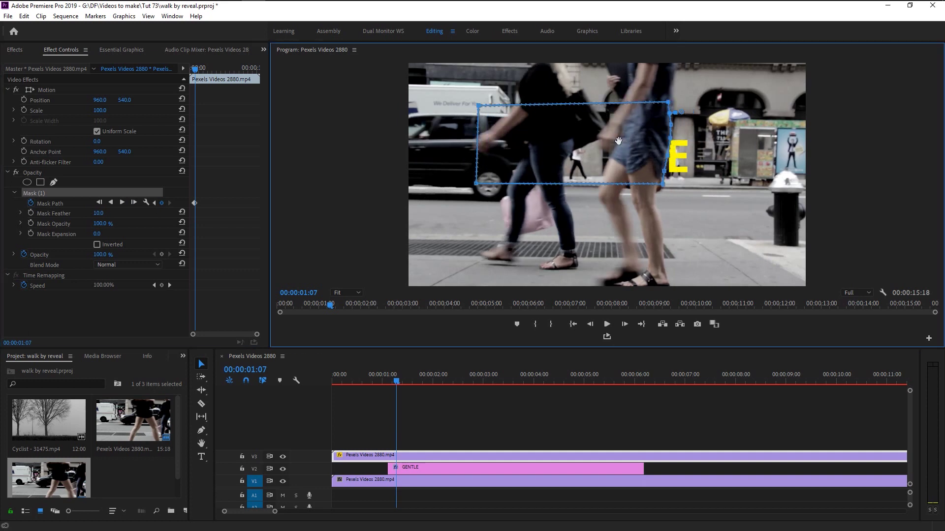
click(137, 205)
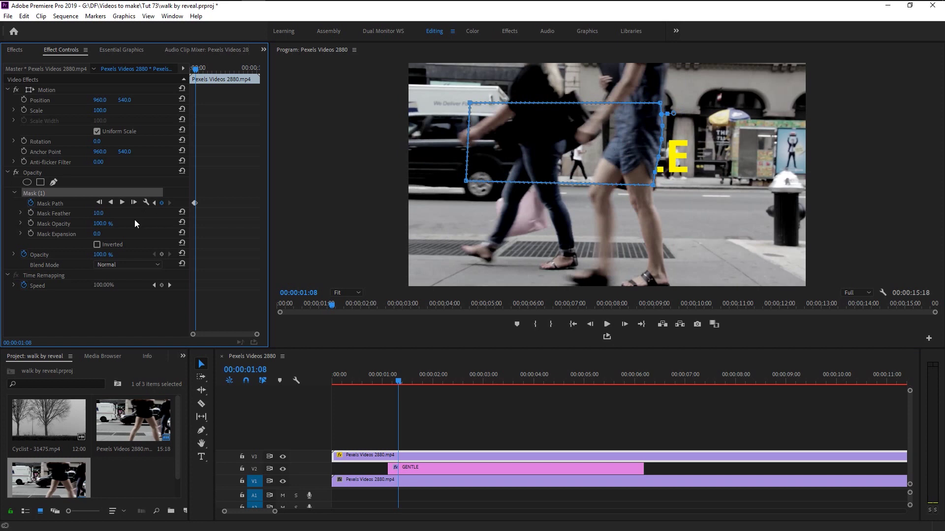
Track the mask forward, pulling its bottom-right corner and right edge out over the walker
click(131, 203)
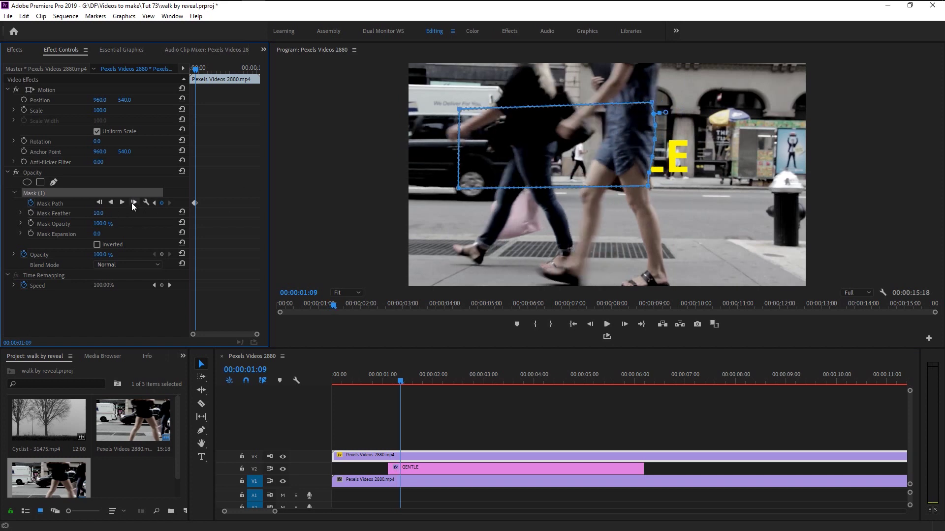
click(659, 180)
mouse_move(649, 186)
mouse_down()
mouse_move(659, 180)
mouse_move(652, 188)
mouse_up()
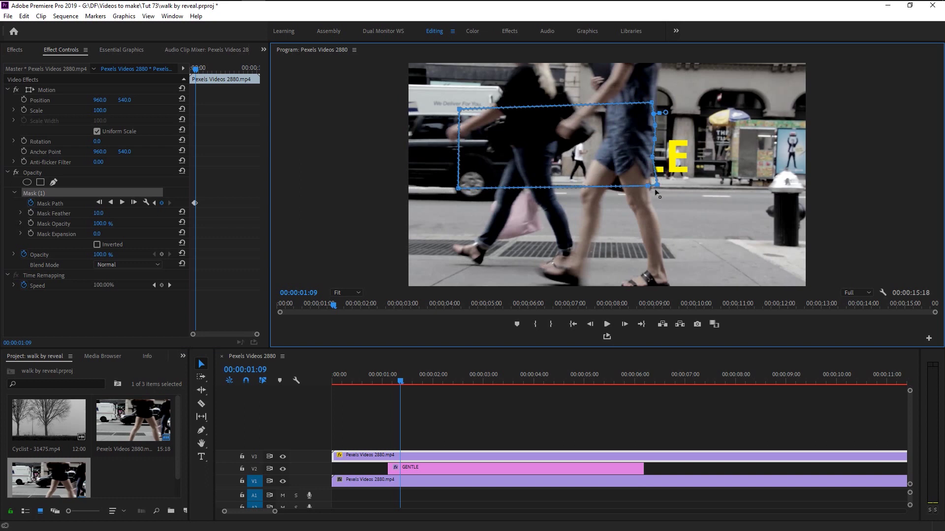
click(132, 202)
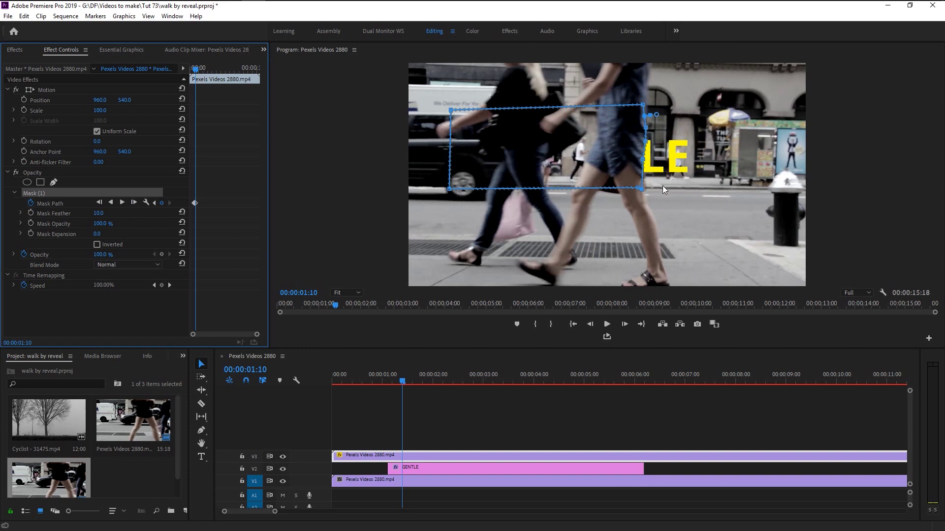
drag(641, 191, 648, 184)
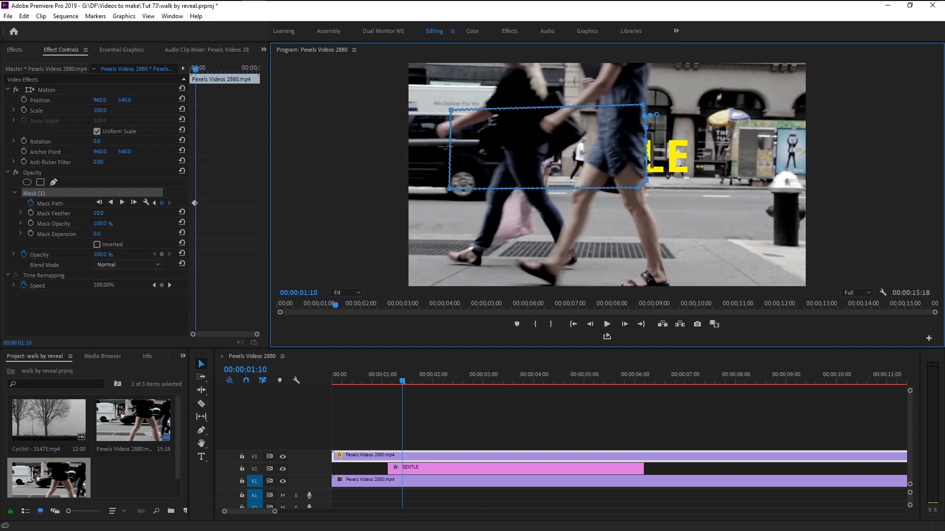
mouse_move(654, 160)
mouse_down()
mouse_move(680, 177)
mouse_move(647, 169)
mouse_up()
Track several more frames, shifting the mask left and widening its bottom-right corner
click(132, 203)
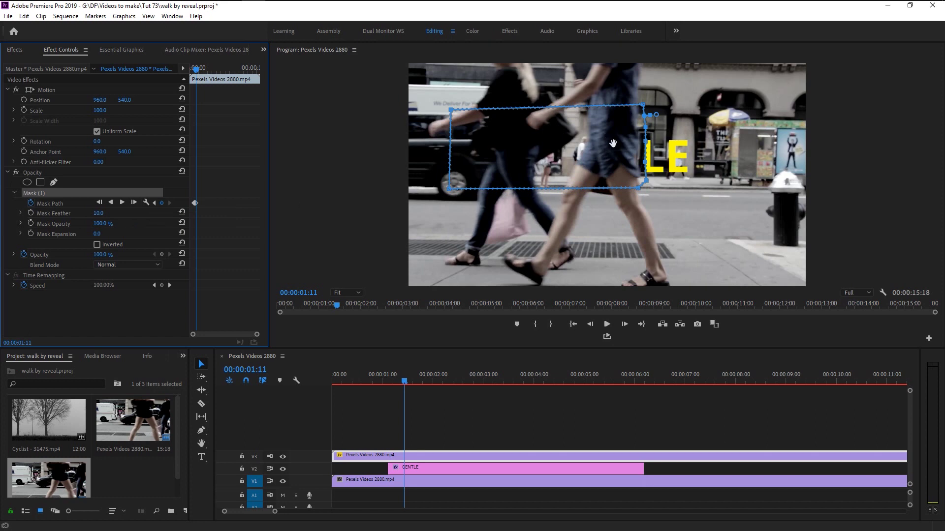
drag(613, 144, 607, 144)
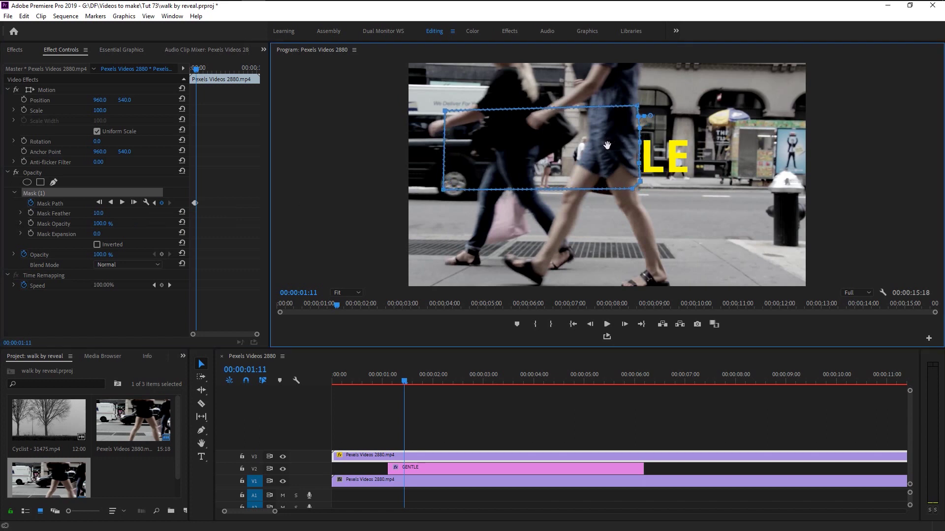
click(131, 203)
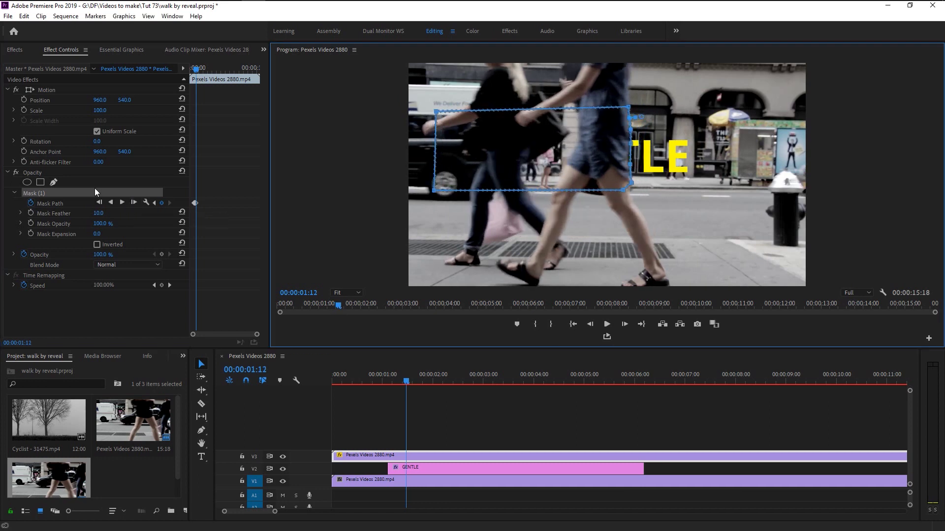
click(136, 202)
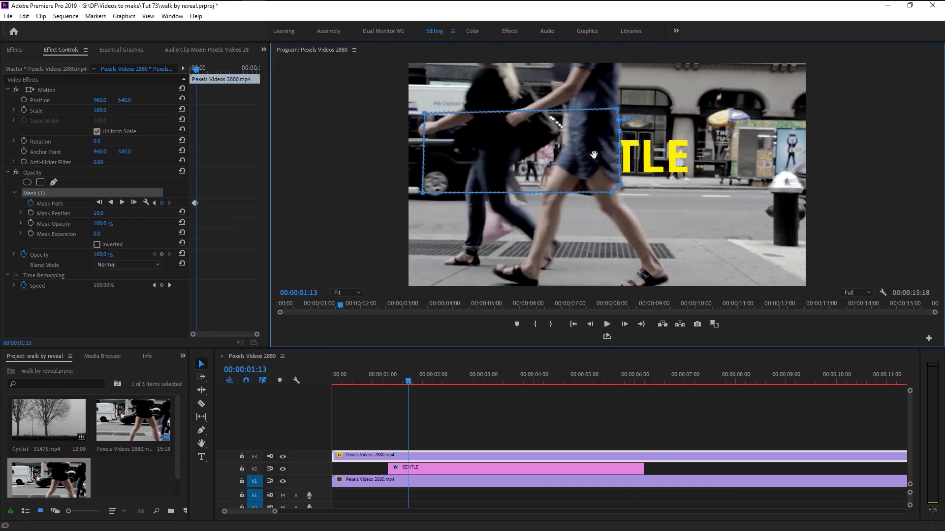
click(135, 203)
click(529, 154)
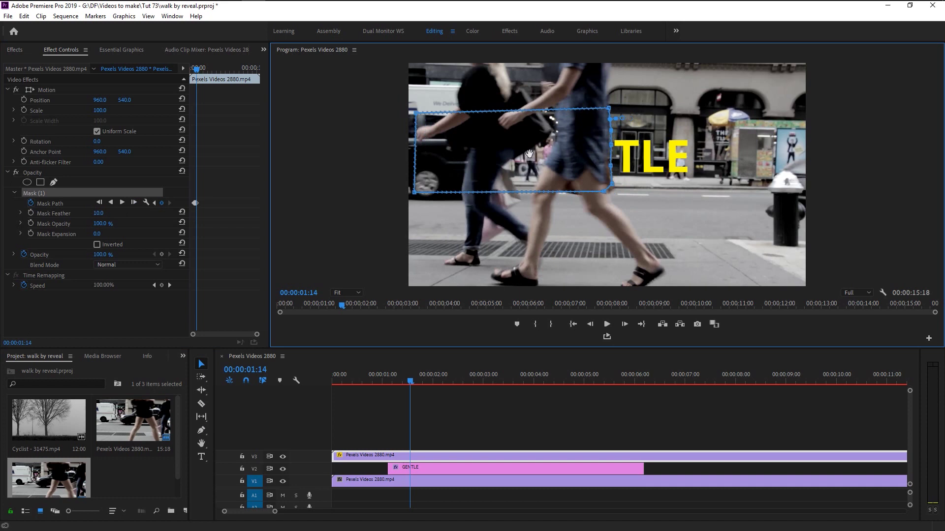
drag(529, 154, 526, 154)
drag(612, 185, 615, 187)
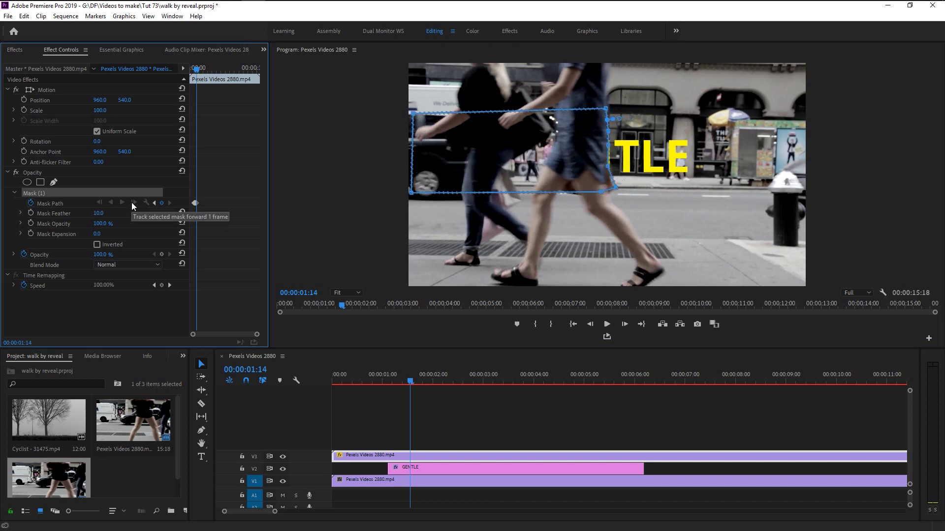
Track the mask forward frame by frame to 00:00:02:01, then deselect the V3 clip
click(132, 202)
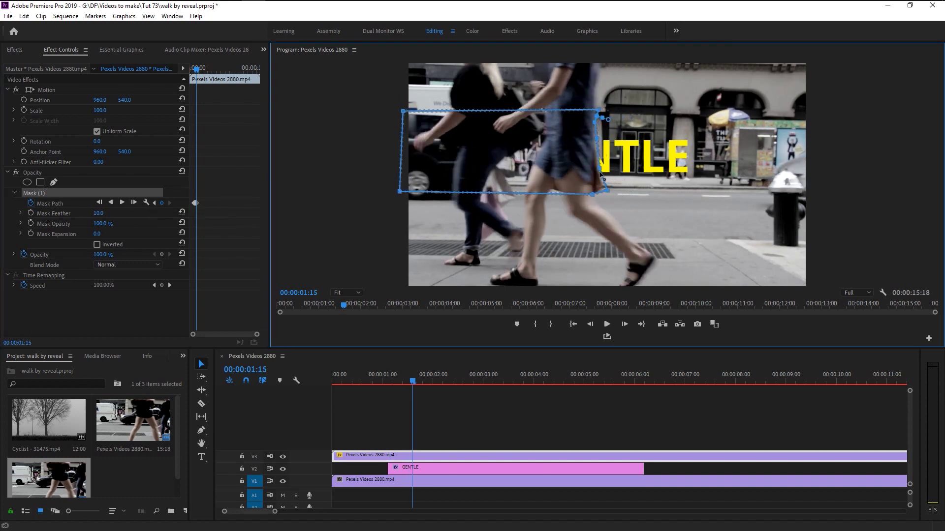
click(133, 202)
click(132, 202)
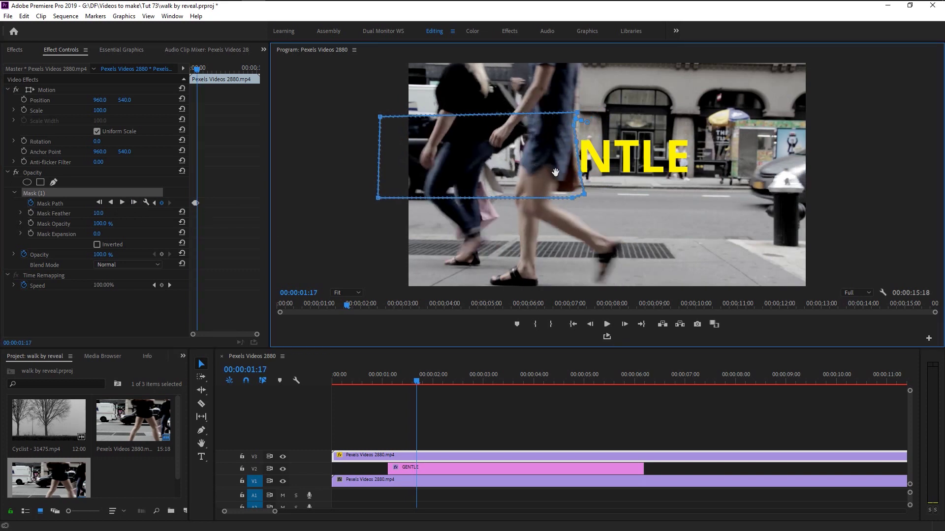
click(132, 202)
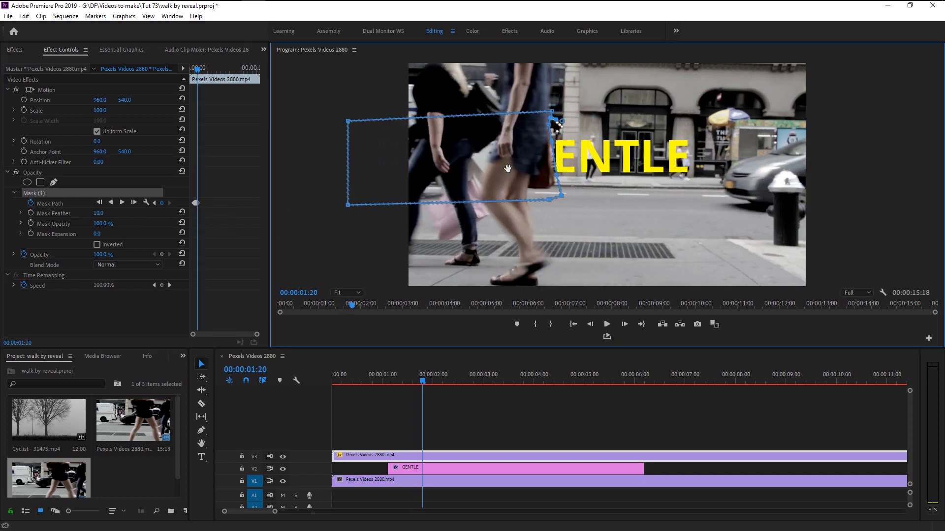
click(133, 202)
click(133, 202)
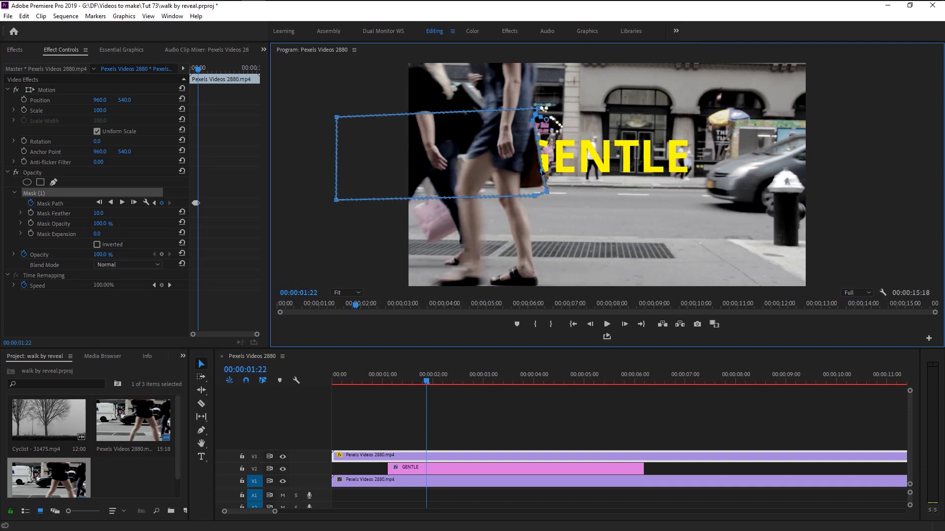
click(132, 202)
click(133, 203)
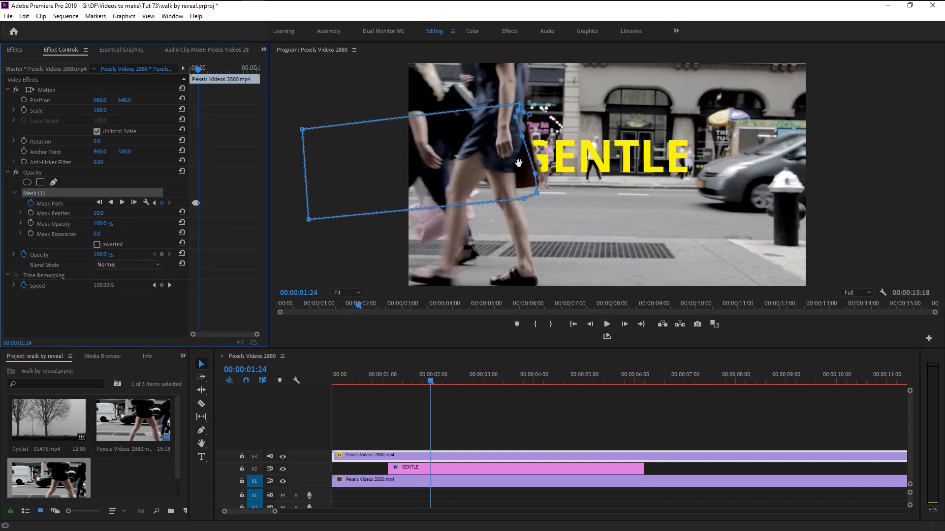
click(133, 202)
click(134, 202)
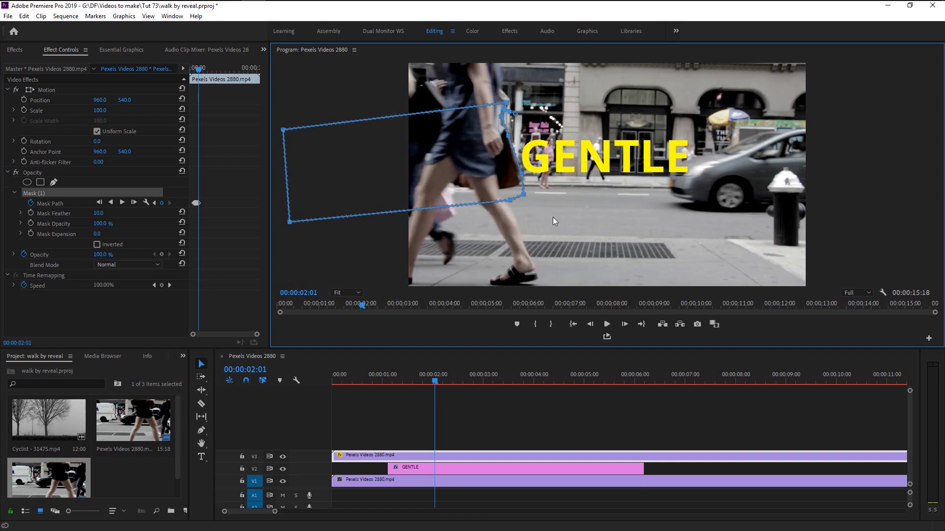
click(534, 423)
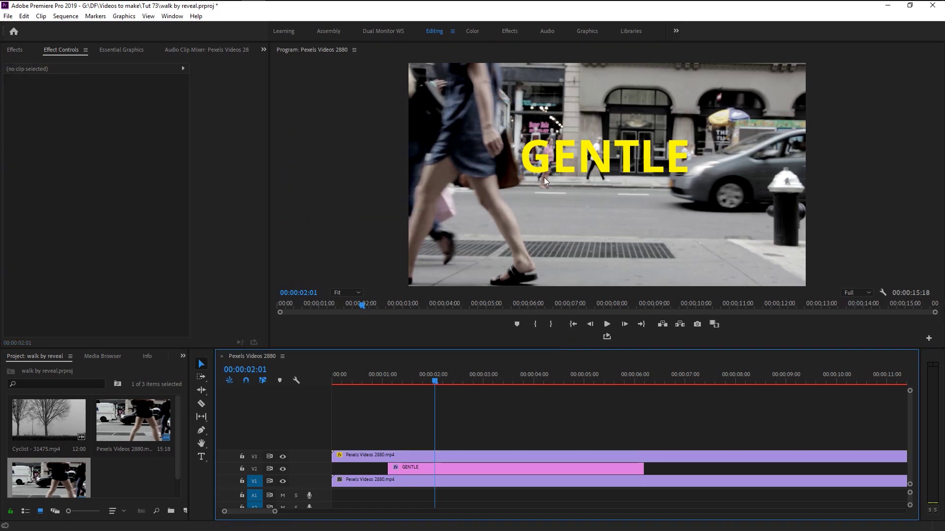
Drag the Timeline's video/audio divider up to show the audio tracks
click(458, 456)
key(Right)
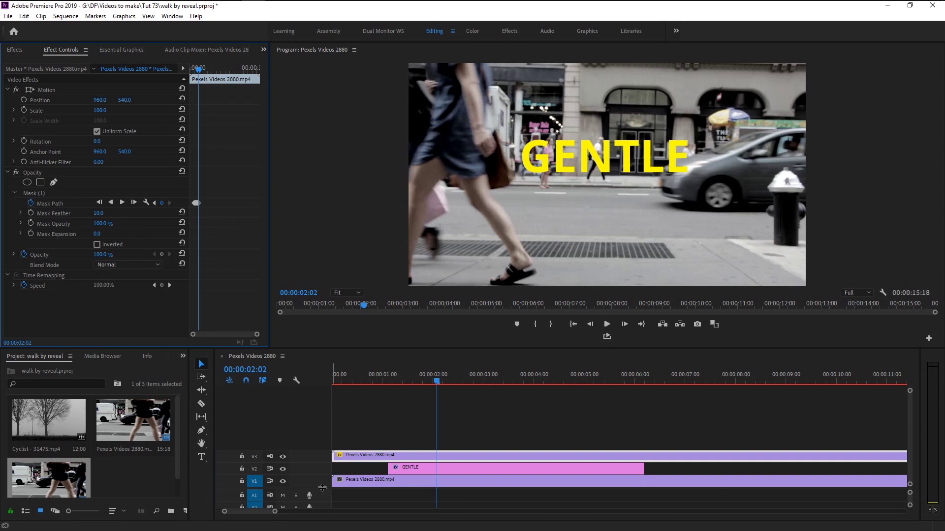
click(321, 463)
drag(322, 463, 321, 451)
click(473, 478)
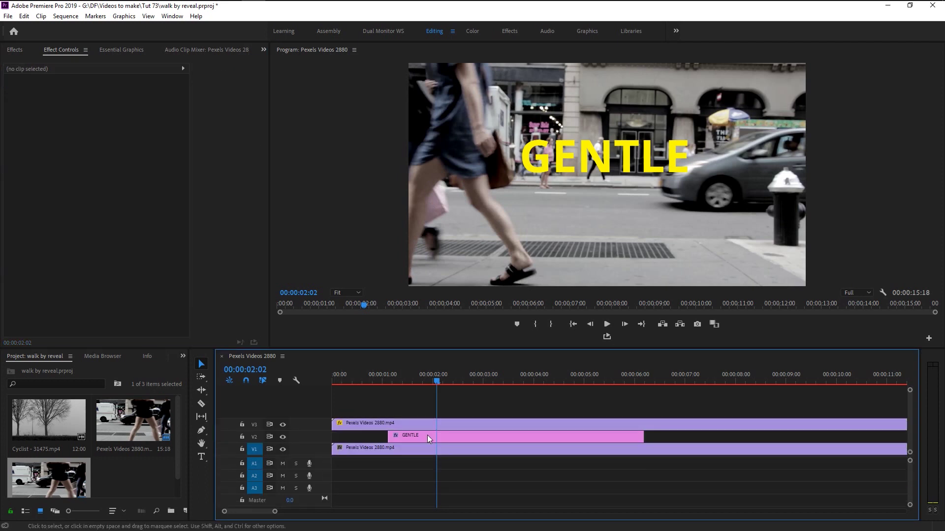
Play and scrub the sequence around 01:00–02:10 to preview GENTLE emerging behind the walkers
drag(379, 374, 299, 377)
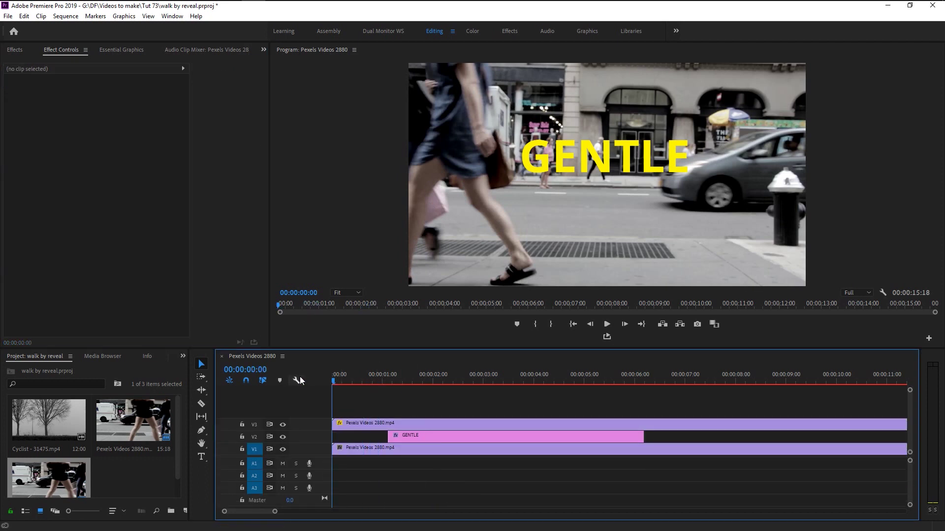
key(space)
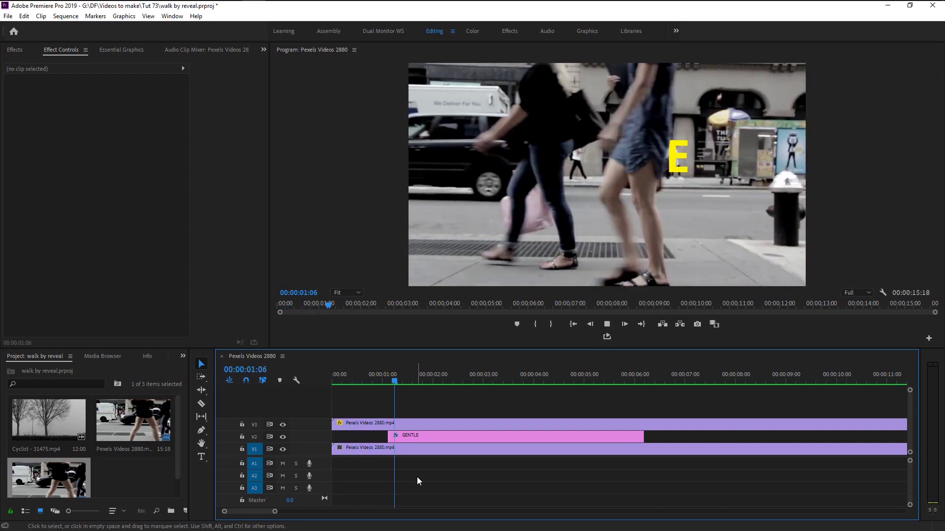
key(space)
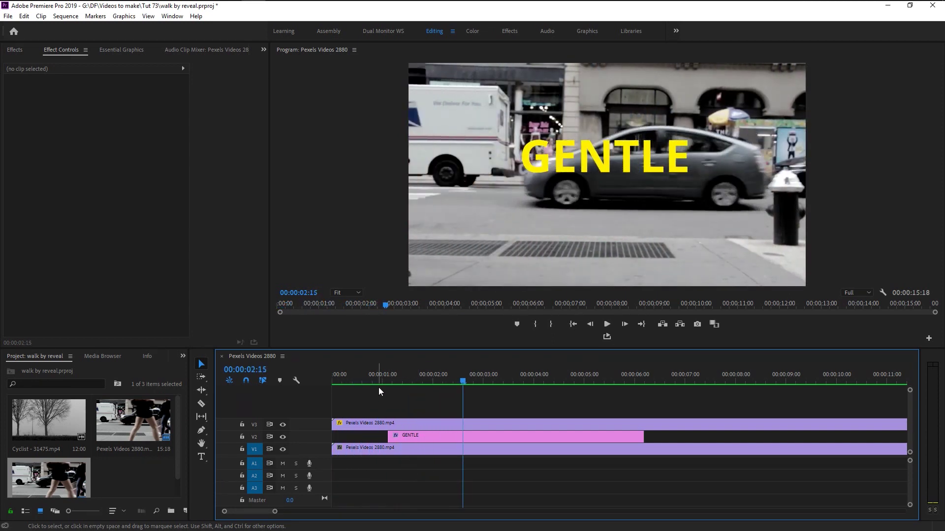
click(380, 375)
key(space)
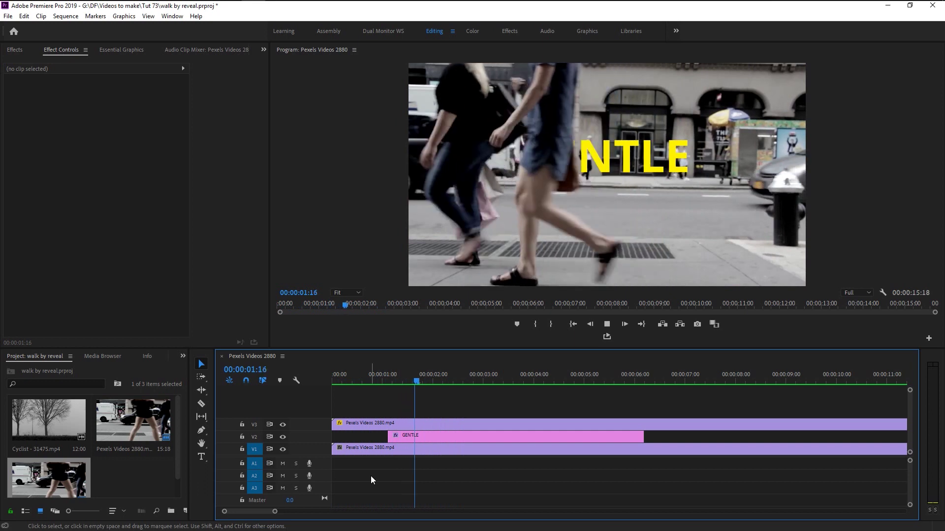
click(384, 379)
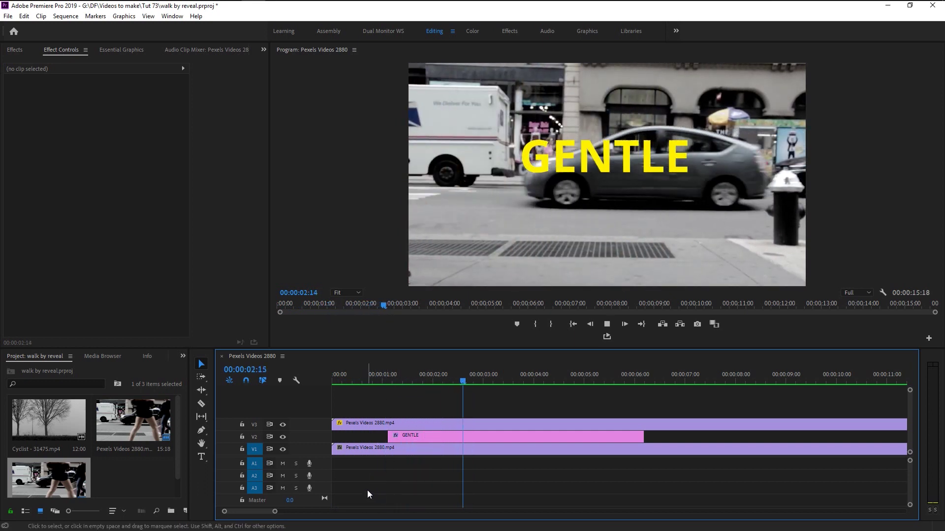
drag(383, 379, 432, 392)
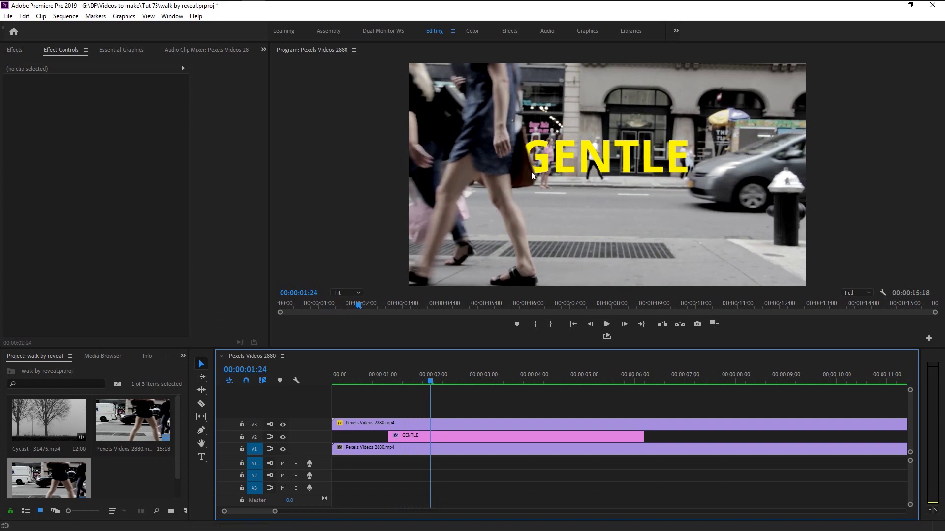
click(427, 383)
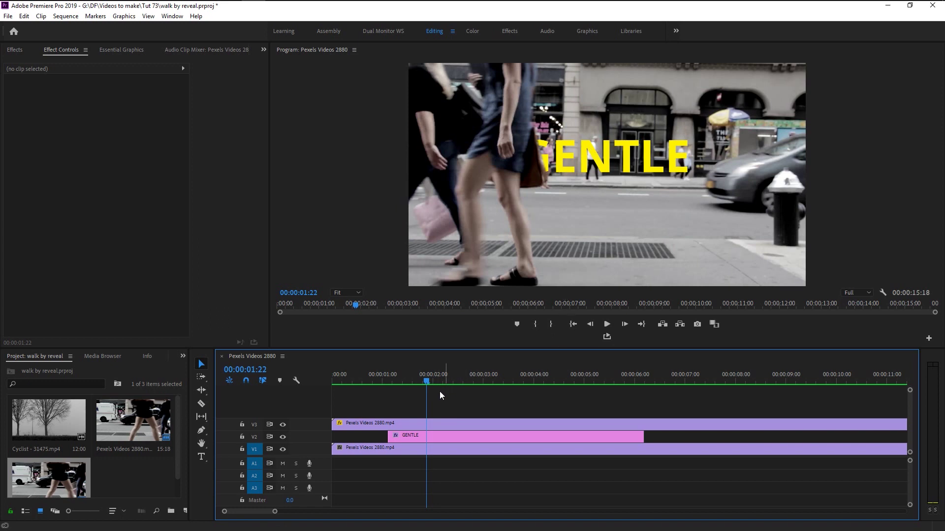
key(space)
drag(414, 380, 475, 381)
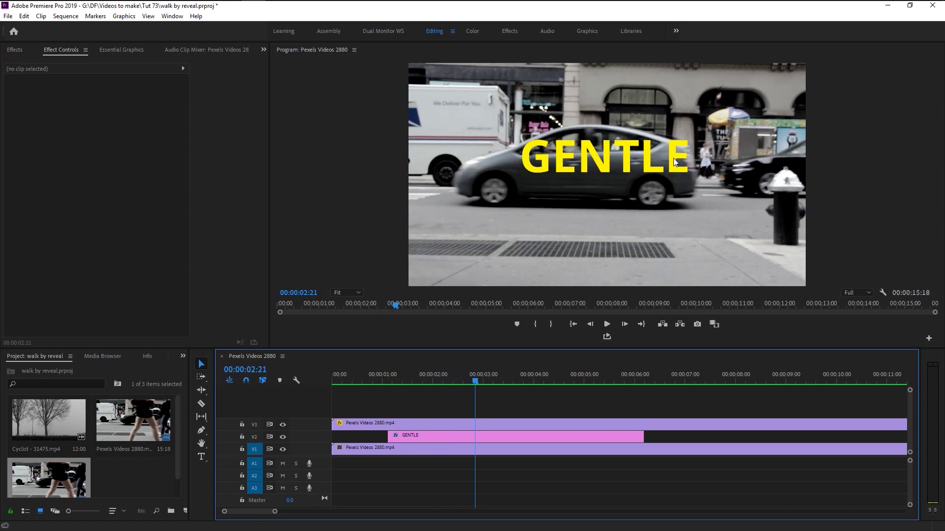
Trim the GENTLE clip's end on V2 two seconds longer, then scrub toward 00:00:05:14
drag(475, 382, 626, 395)
drag(642, 434, 796, 441)
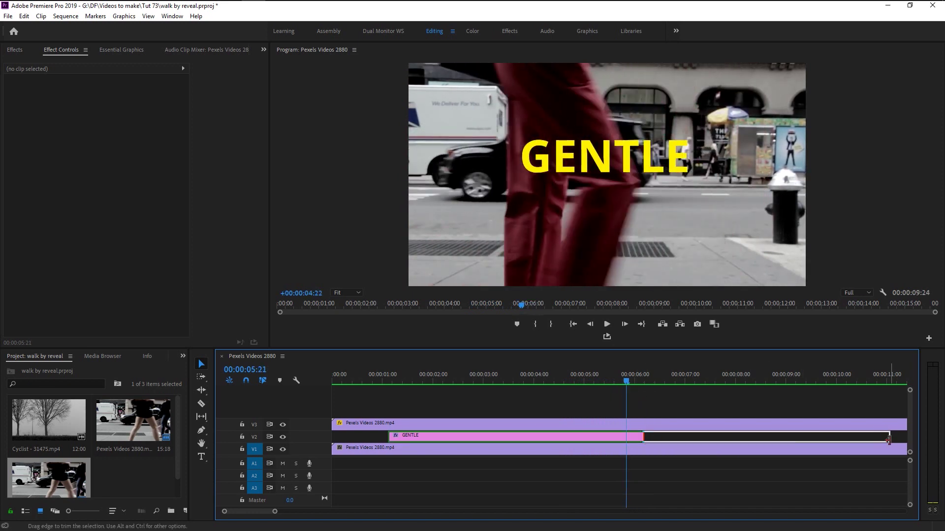
drag(889, 439, 890, 438)
click(538, 377)
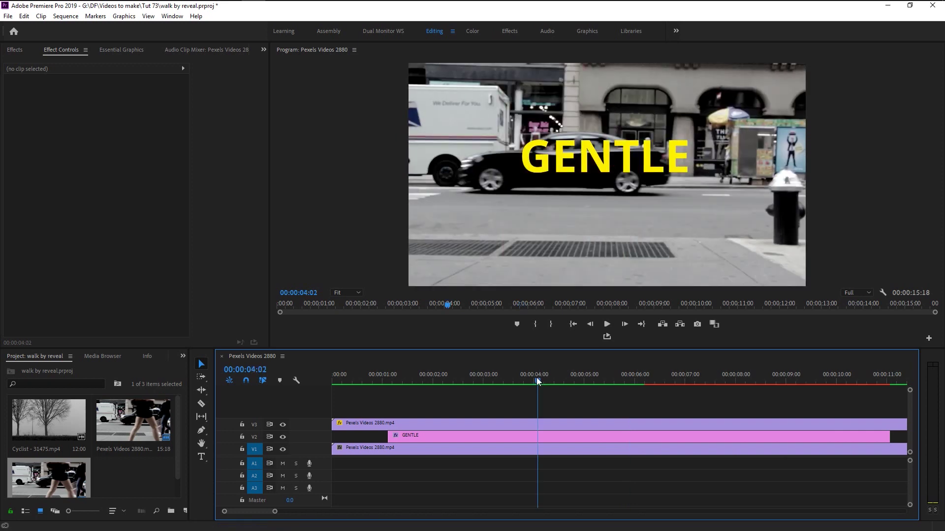
drag(536, 377, 611, 399)
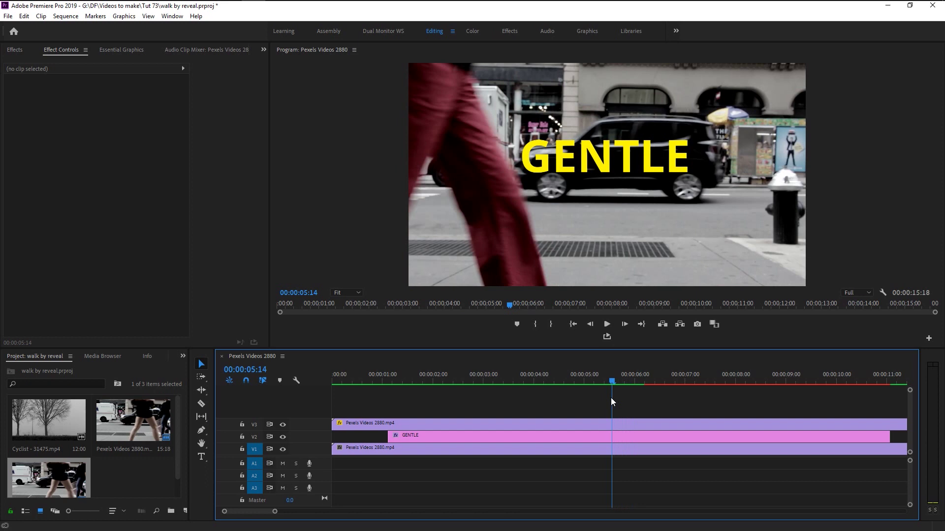
At 05:15, draw a four-point Mask (2) on the V3 walker around the red-trousered leg, tracked forward a frame
drag(613, 402, 614, 402)
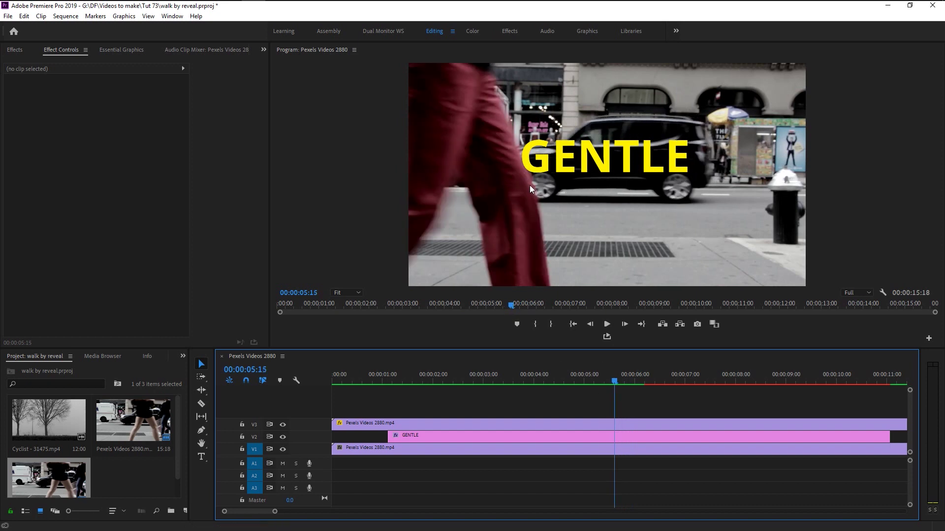
click(448, 426)
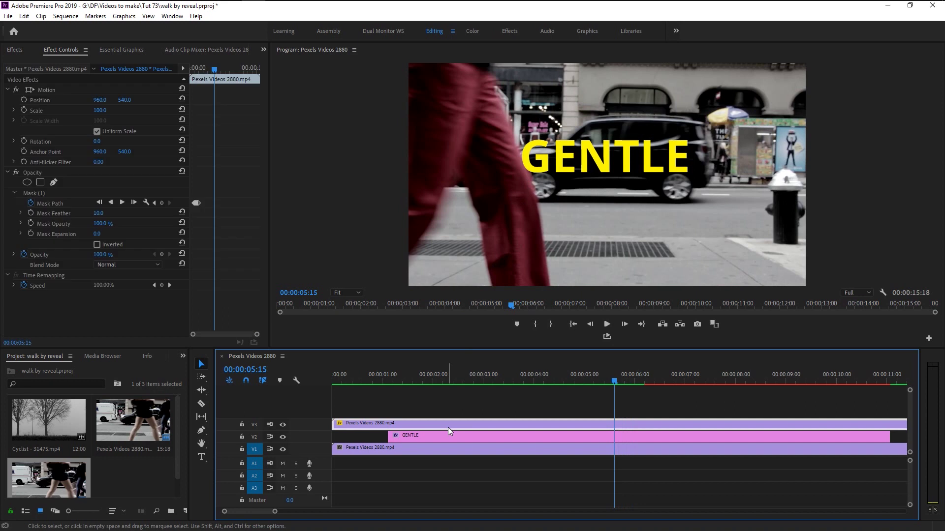
click(54, 183)
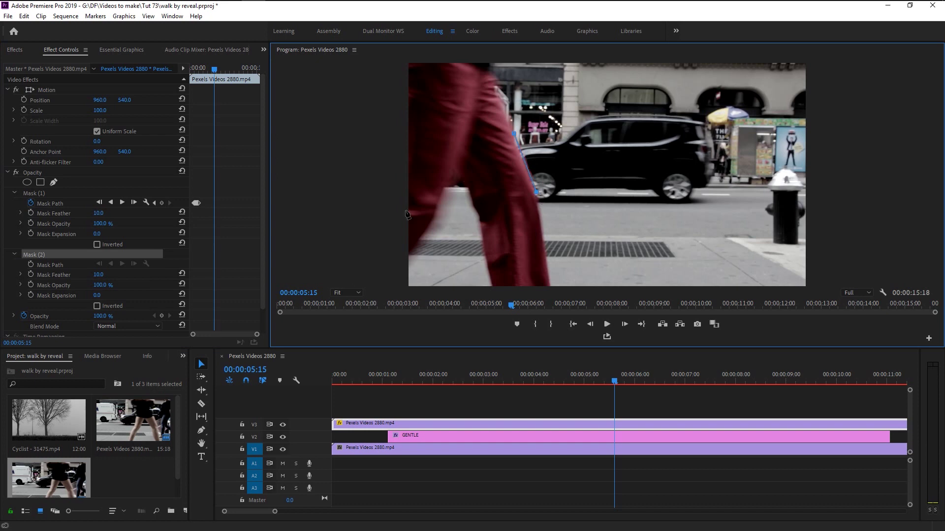
click(346, 210)
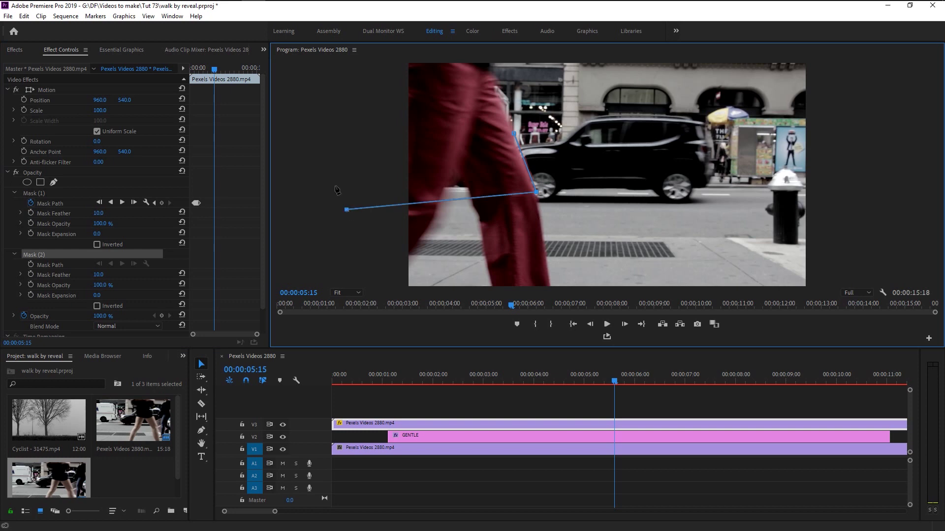
click(338, 124)
click(514, 133)
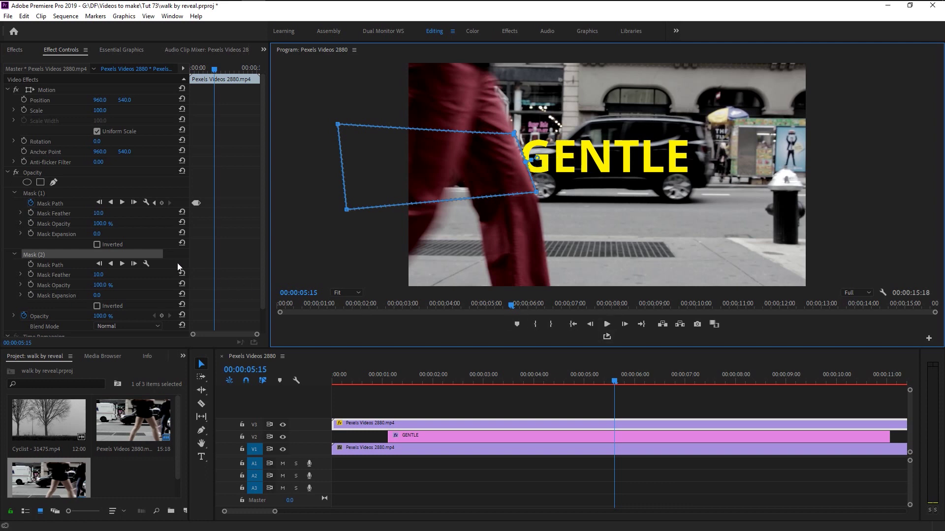
click(135, 265)
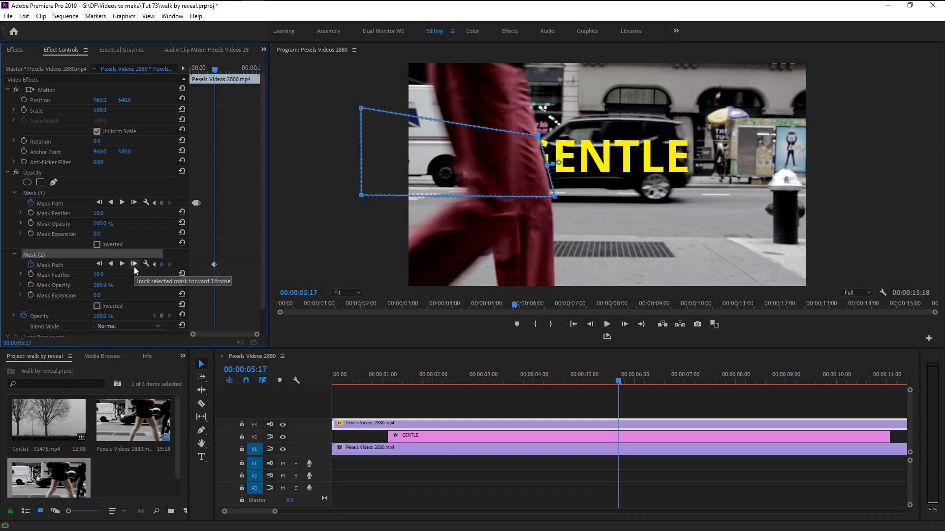
Nudge Mask (2) slightly left and up so it sits on the red trousers
click(496, 156)
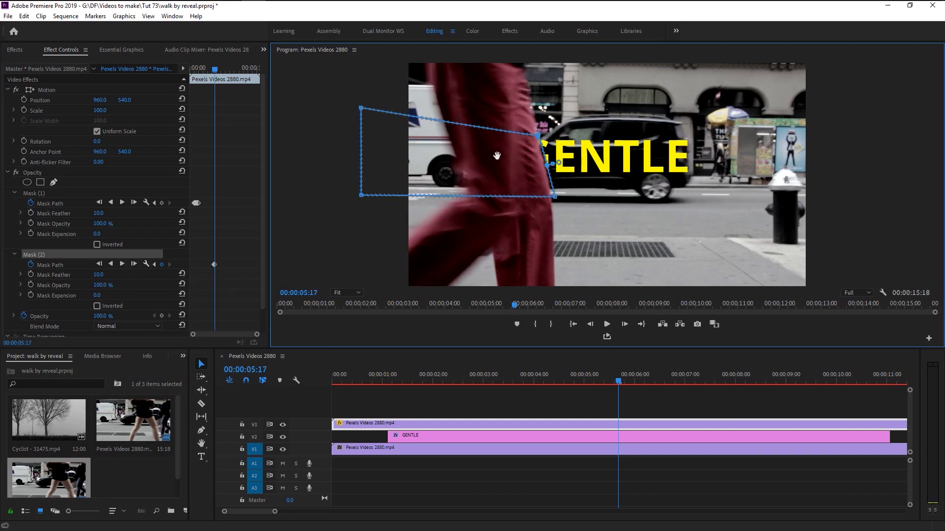
drag(496, 156, 495, 156)
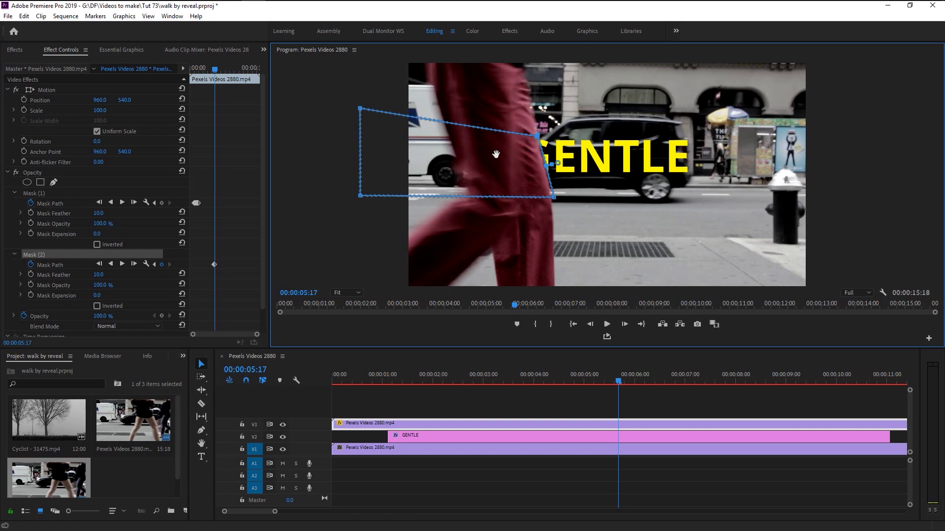
key(Up)
key(Up)
key(Left)
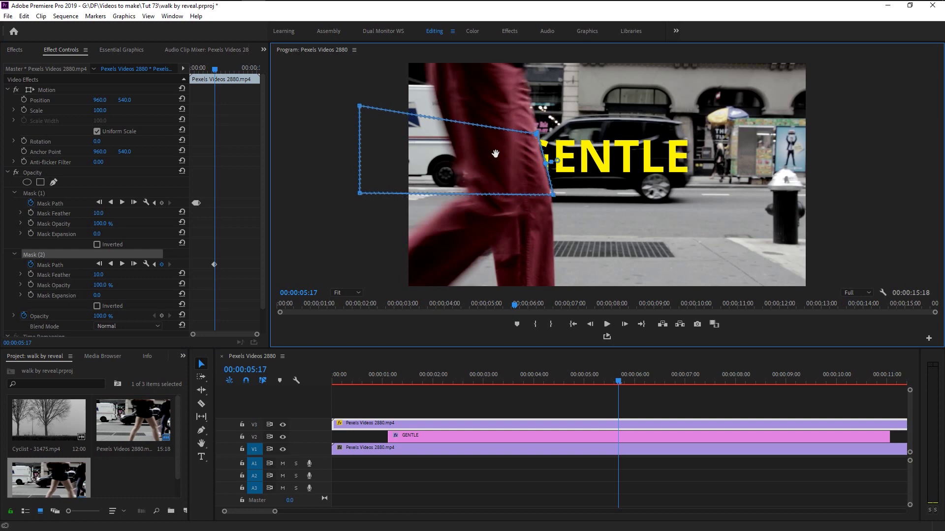
Track Mask (2) forward a frame, shift it right and pull its bottom-right corner in
click(132, 266)
click(132, 266)
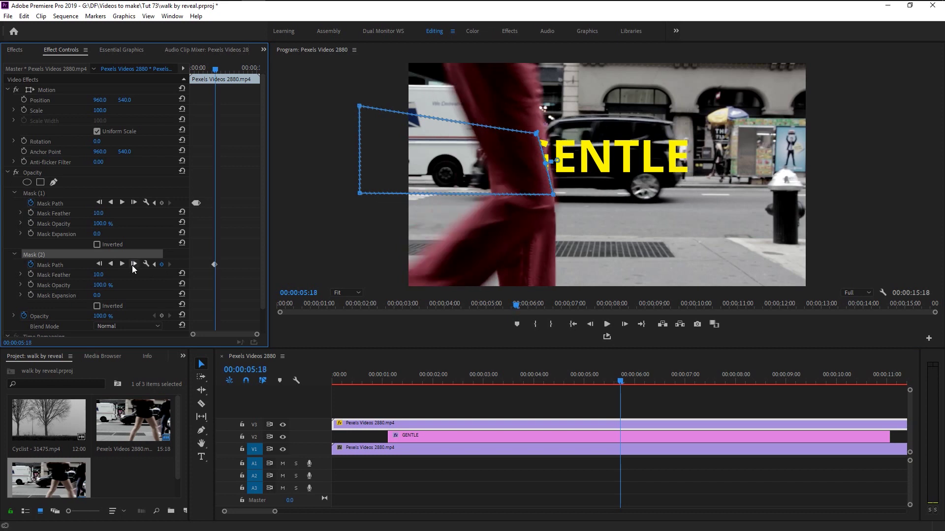
drag(471, 168, 476, 173)
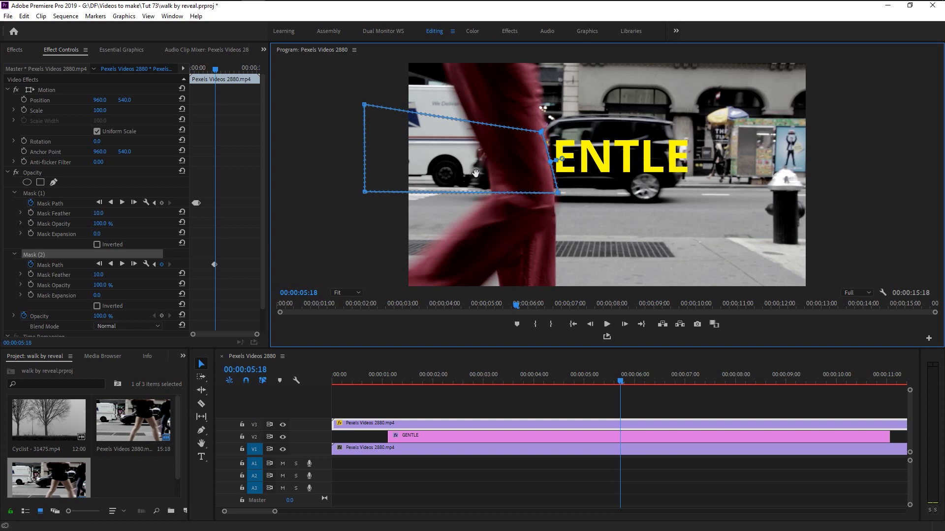
click(558, 193)
drag(555, 196, 554, 196)
drag(546, 133, 546, 134)
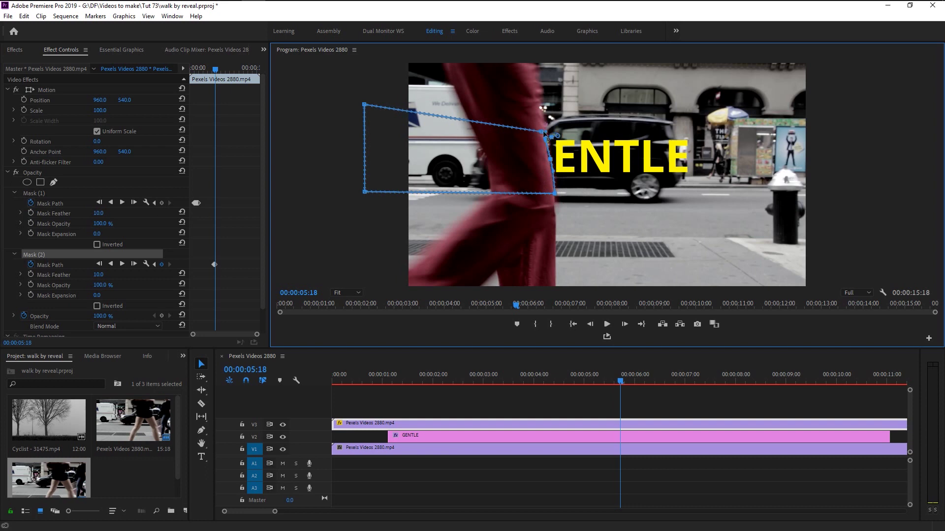
key(ctrl+z)
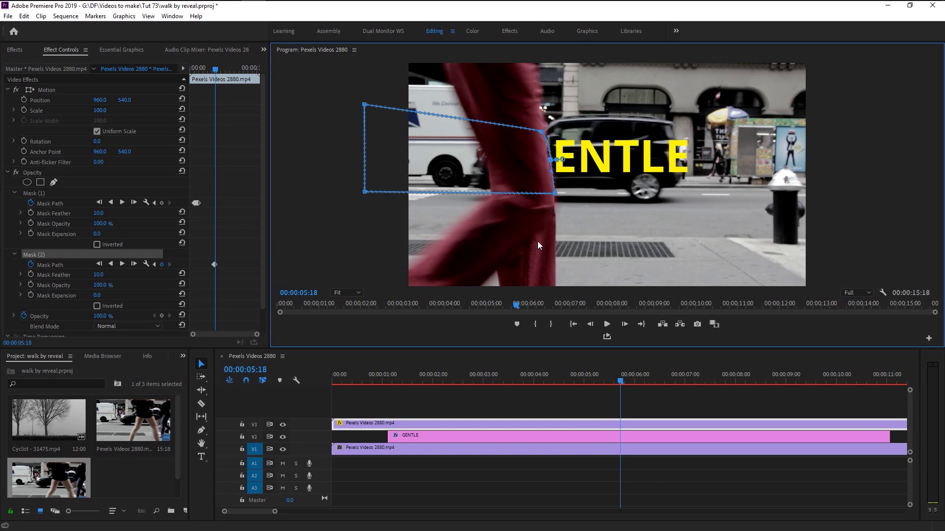
Track forward again and move Mask (2) right over the text, widening its bottom-right corner
click(137, 267)
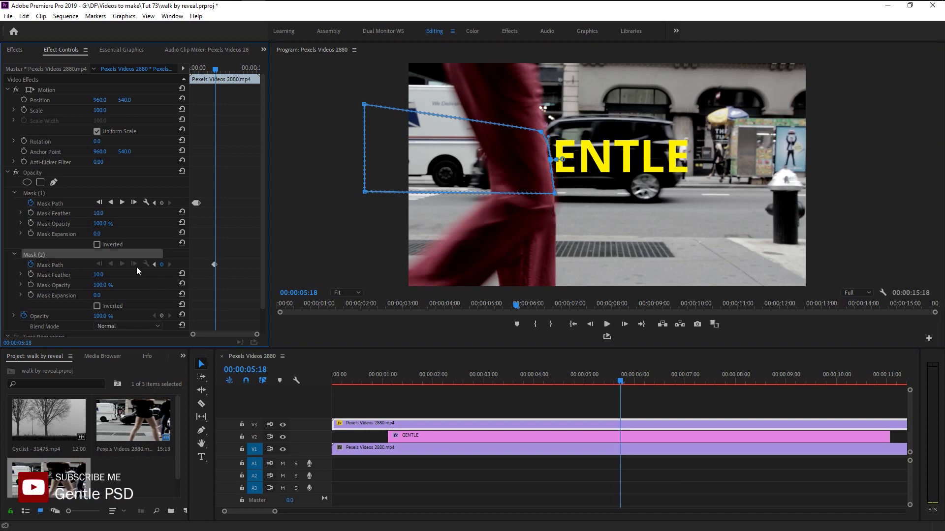
click(137, 266)
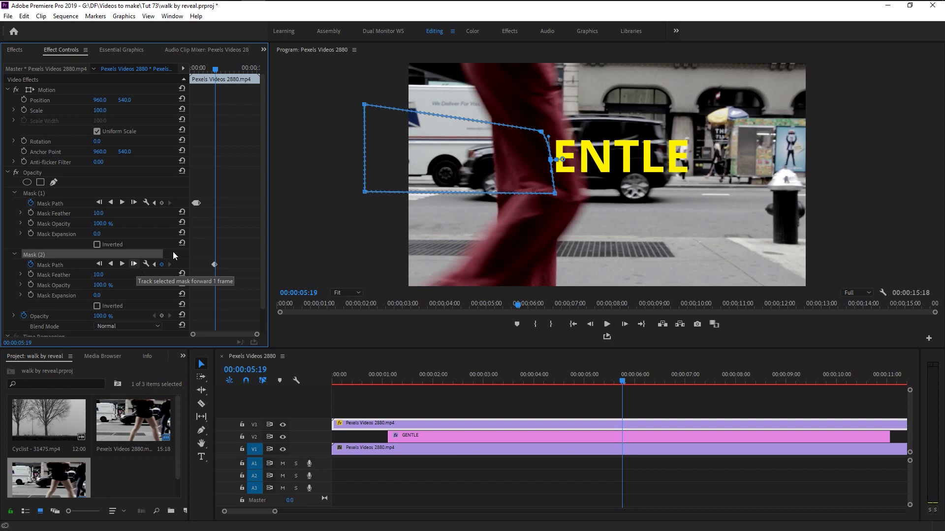
drag(504, 172, 569, 160)
key(Right)
drag(615, 185, 624, 184)
Over the next two frames, move Mask (2) right with the leg and raise the point near LE
click(133, 265)
key(Right)
drag(546, 163, 588, 164)
click(162, 256)
key(Right)
drag(659, 177, 668, 176)
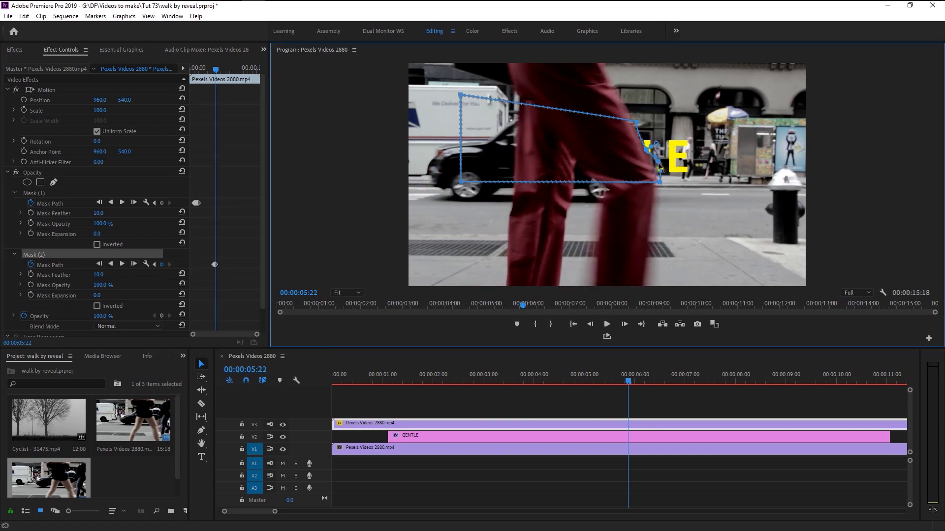
drag(646, 147, 645, 132)
Track Mask (2) forward three frames and shift it right to follow the walker to 06:01
click(133, 265)
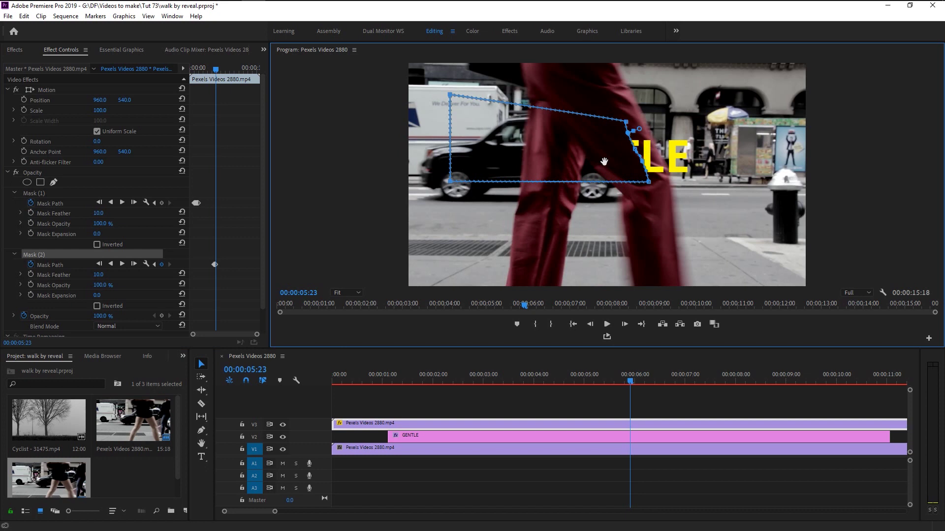
click(133, 265)
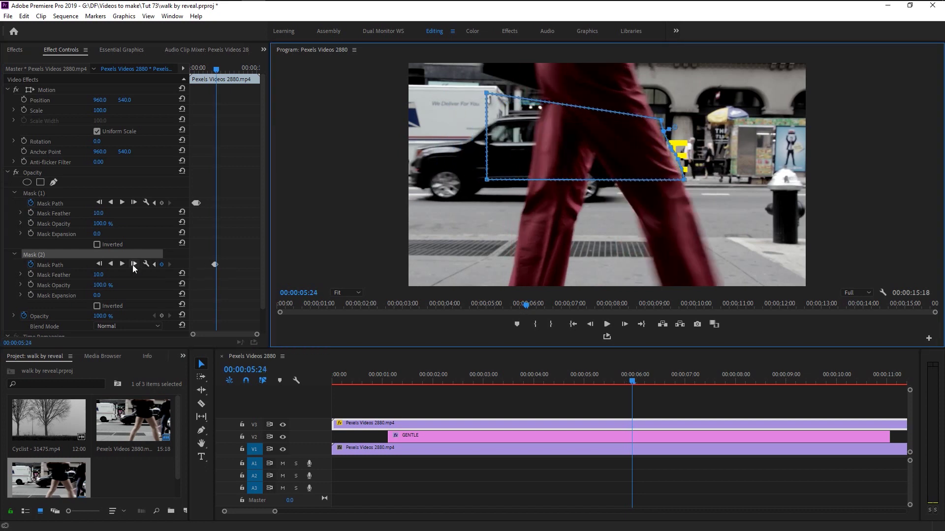
click(133, 264)
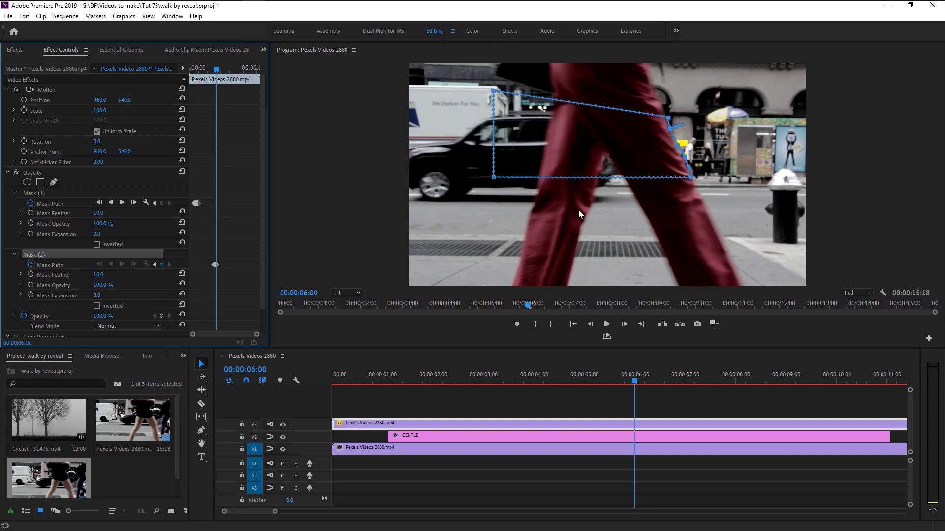
key(Right)
drag(656, 158, 671, 163)
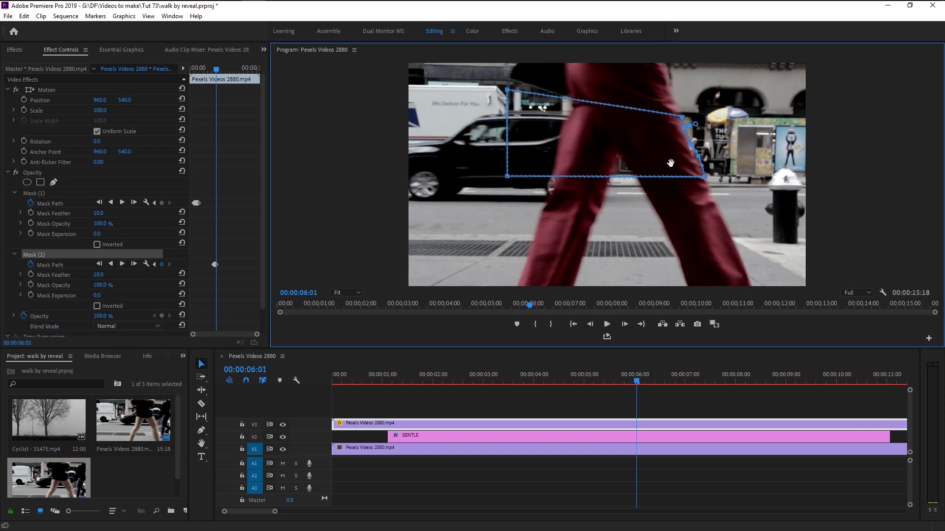
click(603, 480)
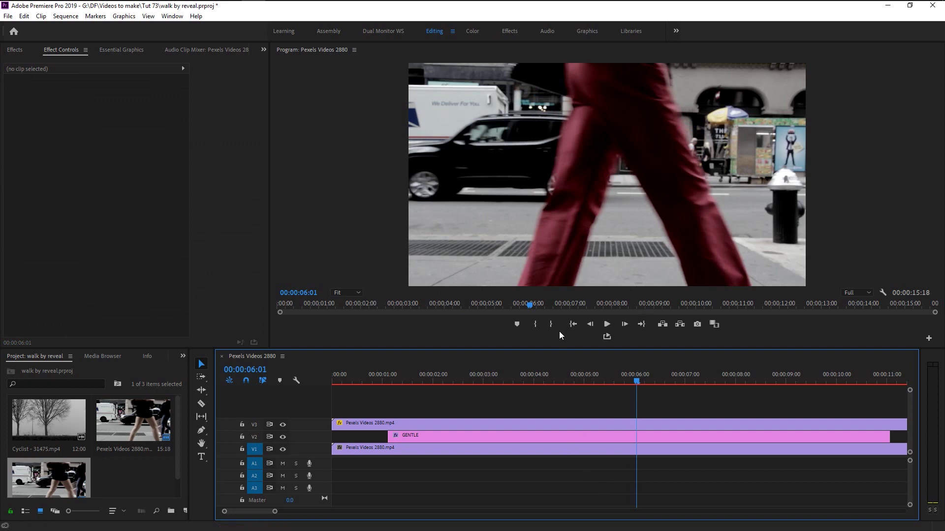
Zoom the timeline out, render the sequence preview and play it back
key(minus)
key(minus)
key(minus)
key(minus)
key(minus)
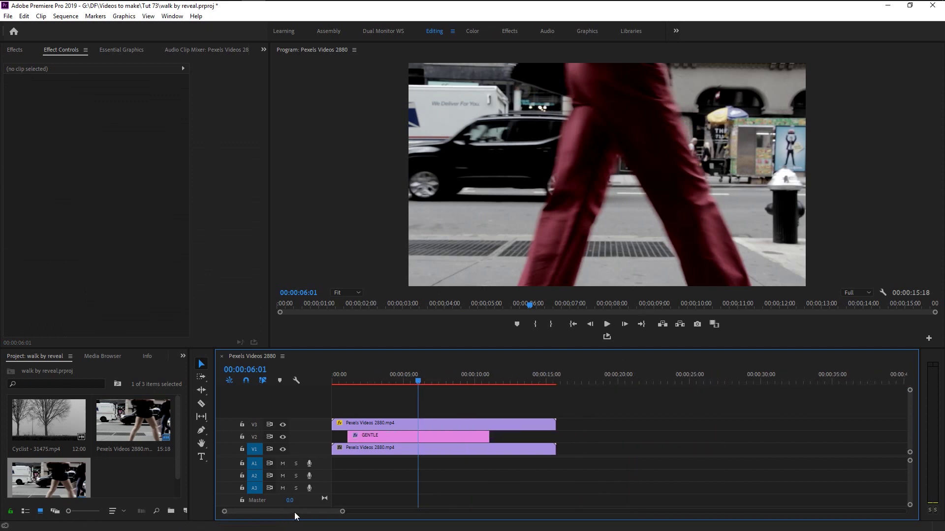
key(Return)
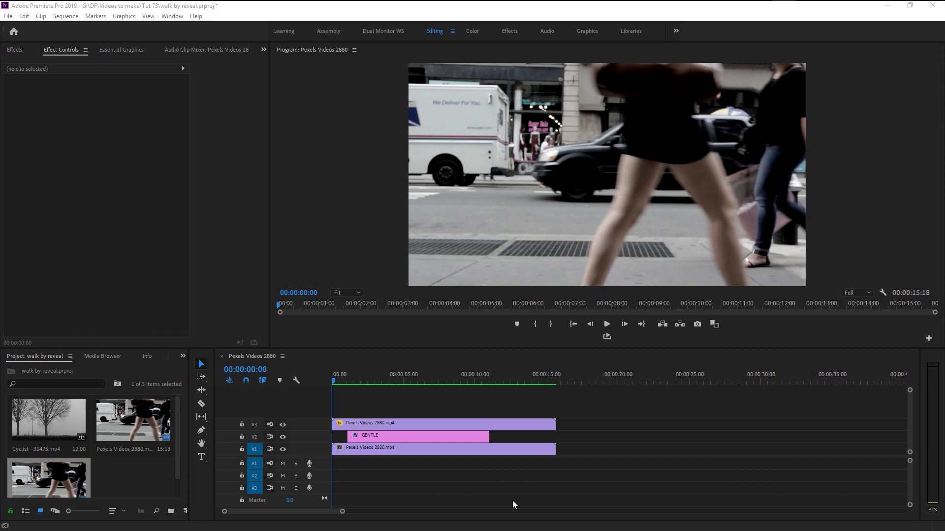
click(564, 472)
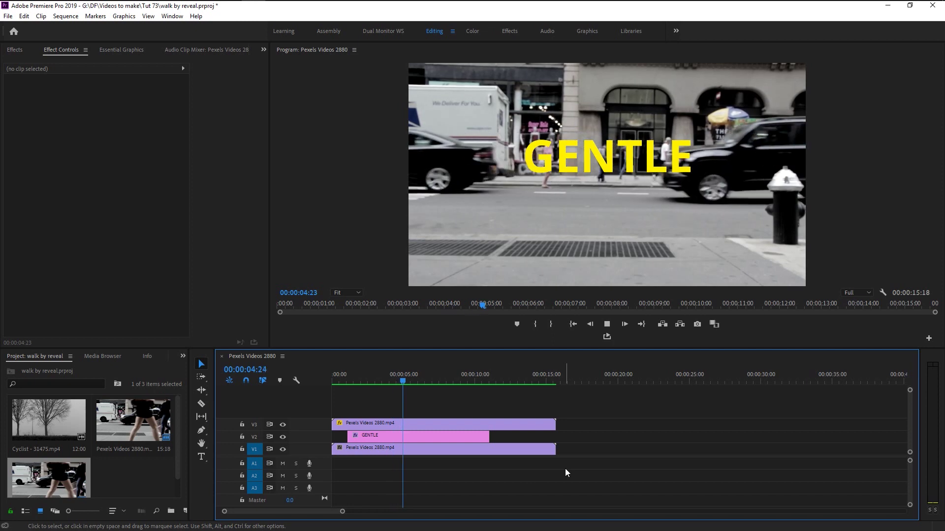
key(space)
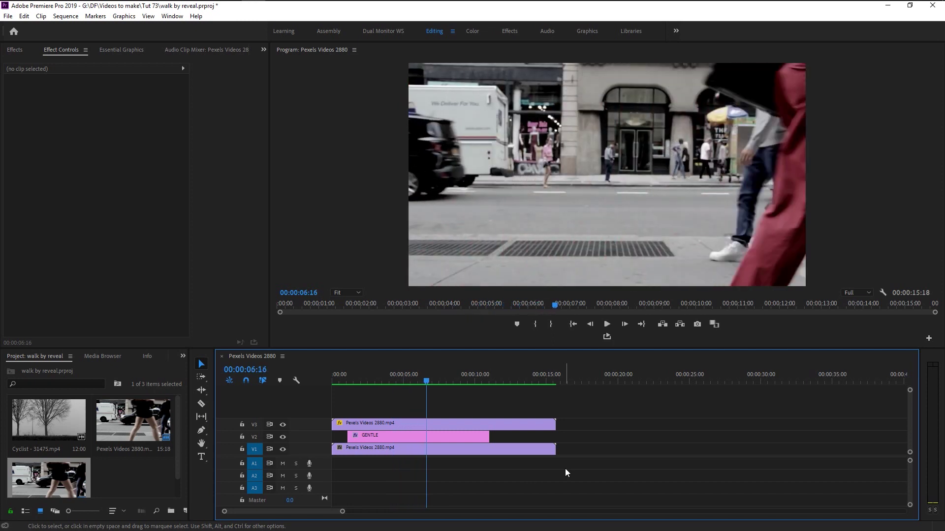
key(space)
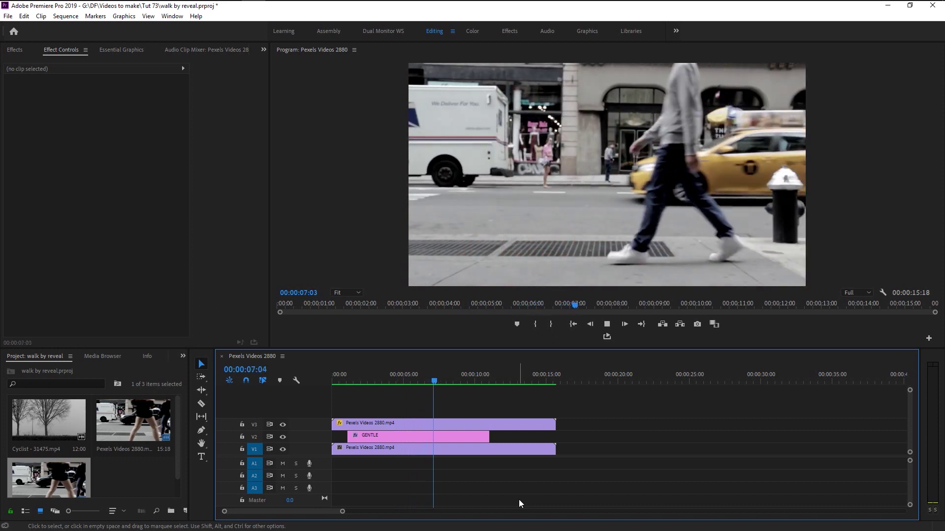
key(space)
Scrub back to the GENTLE frames and replay the sequence from the start to check the wipe
drag(410, 380, 426, 379)
key(space)
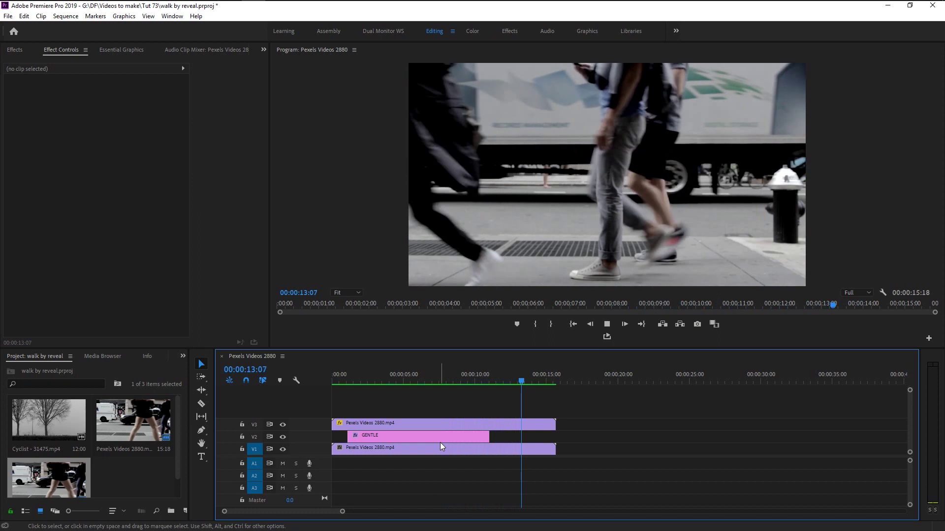
key(space)
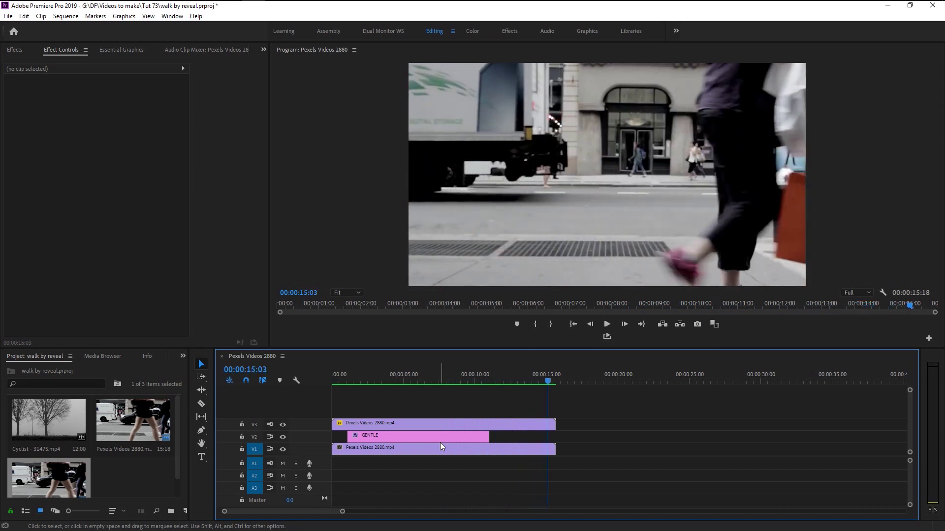
key(minus)
key(minus)
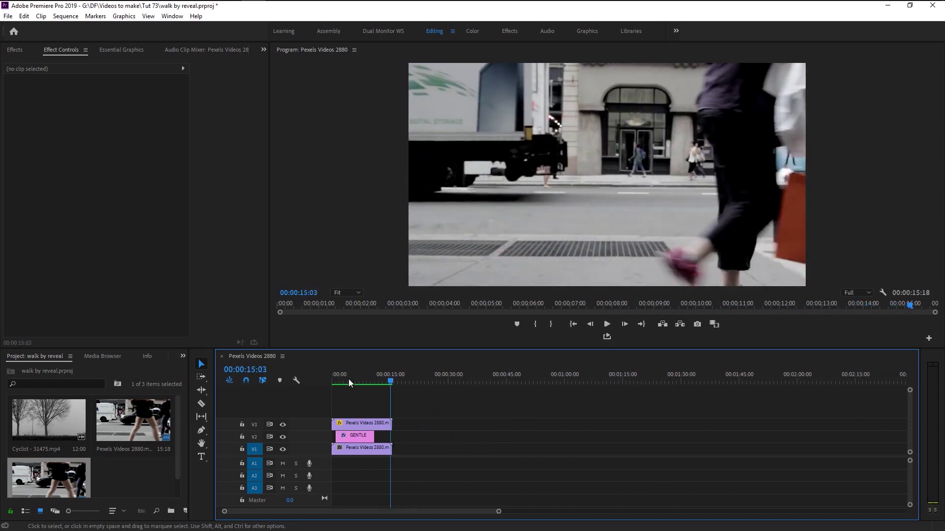
key(Home)
key(space)
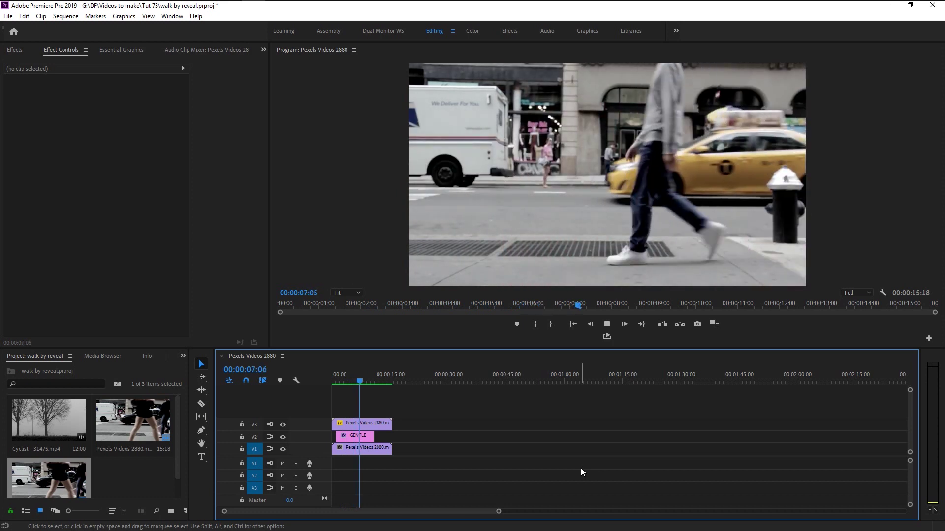
key(space)
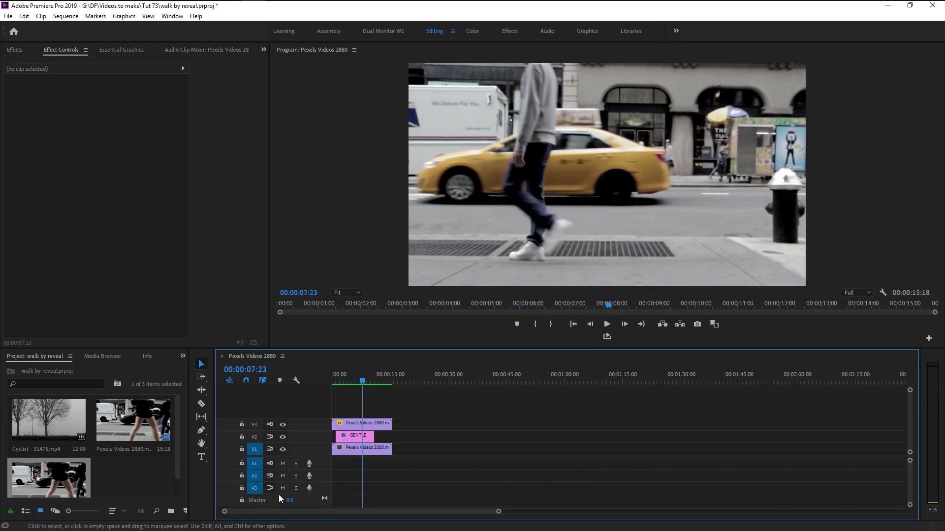
Drop Cyclist - 31475.mp4 onto V1 at about 00:45 and preview it with the timeline zoomed in
drag(58, 430, 509, 463)
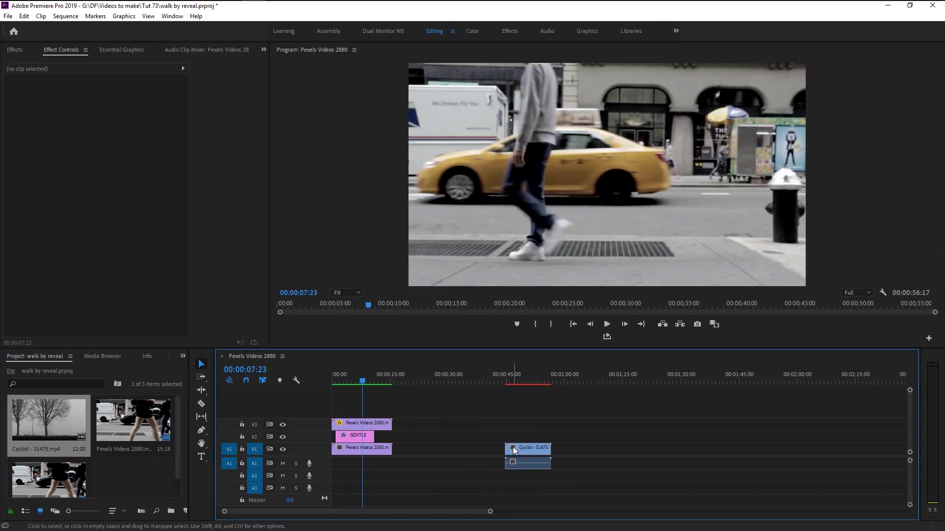
click(505, 372)
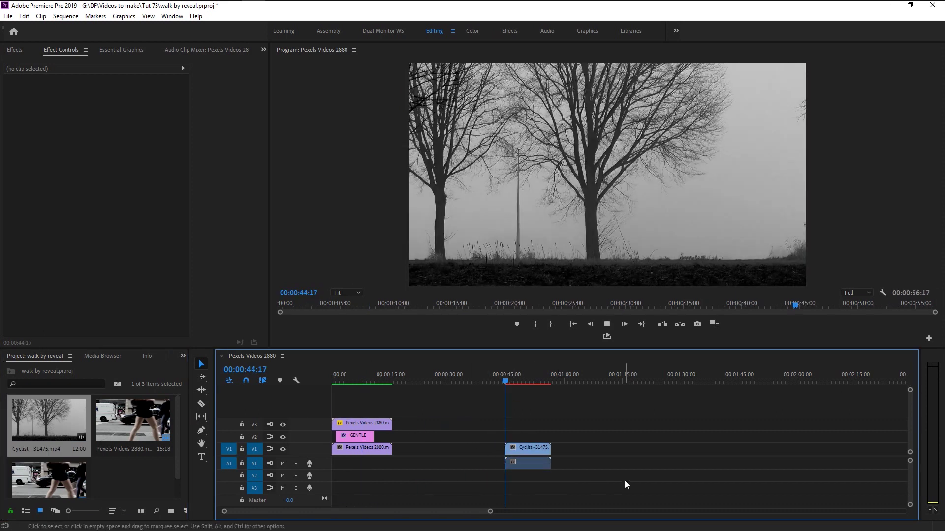
key(space)
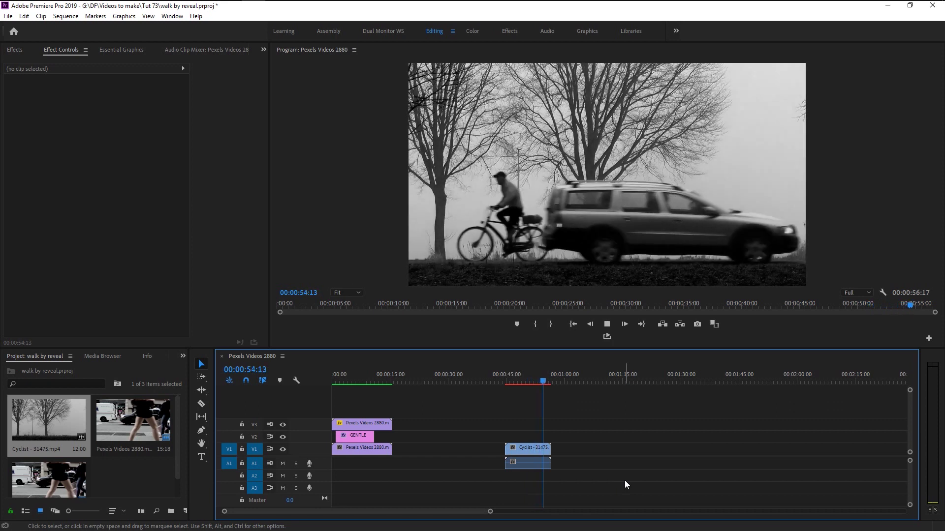
scroll(566, 462, up, 5)
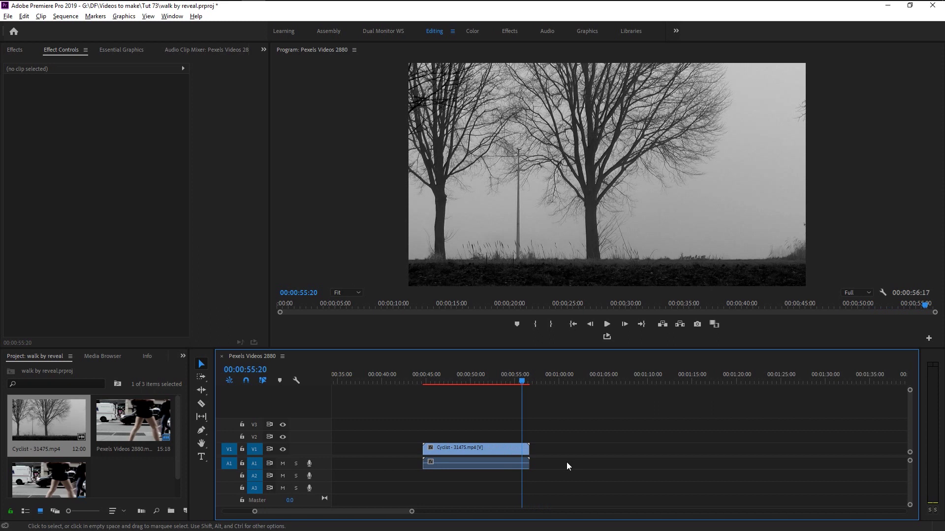
drag(371, 383, 395, 380)
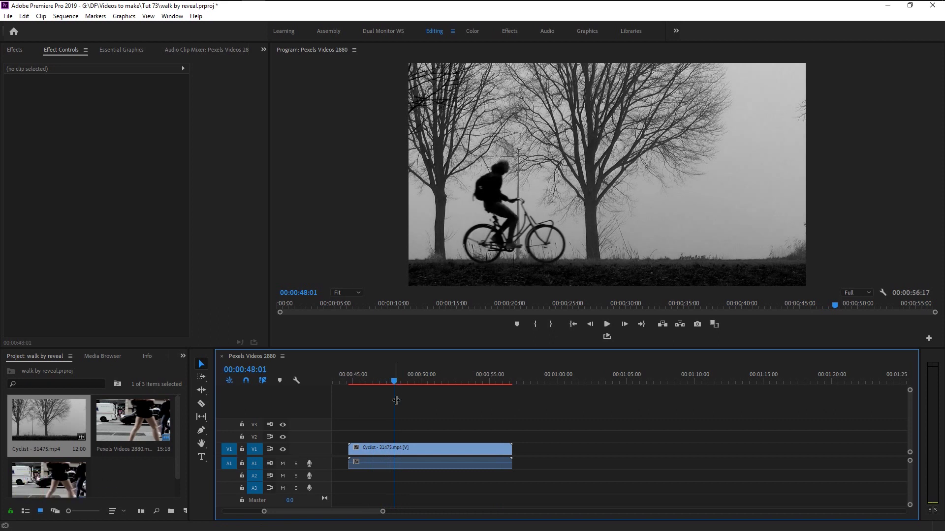
Type a HELLO title in the Program monitor and reduce its font size to 113
click(202, 457)
click(538, 203)
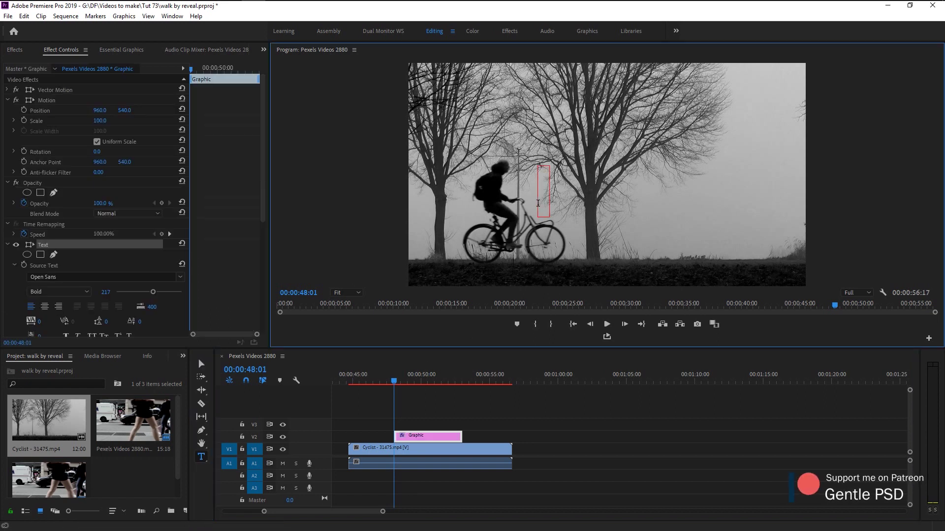
text(HELLO)
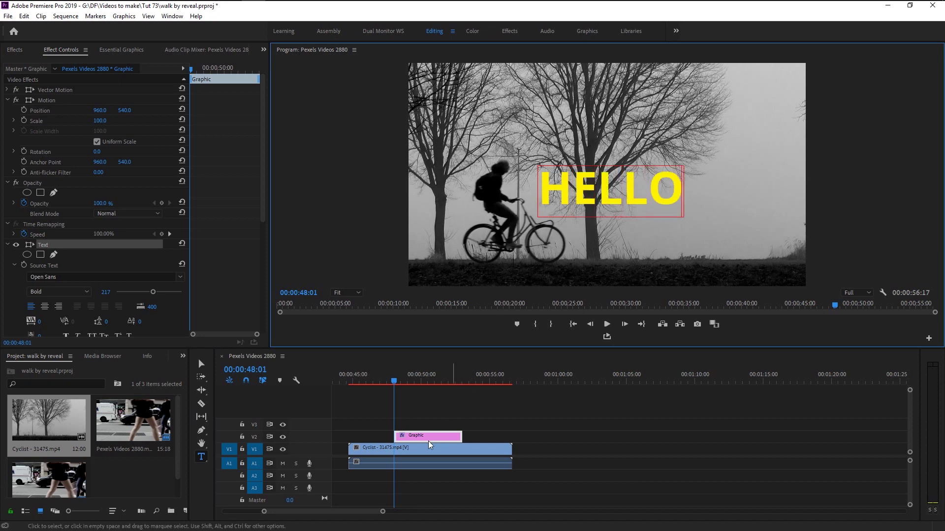
double_click(553, 209)
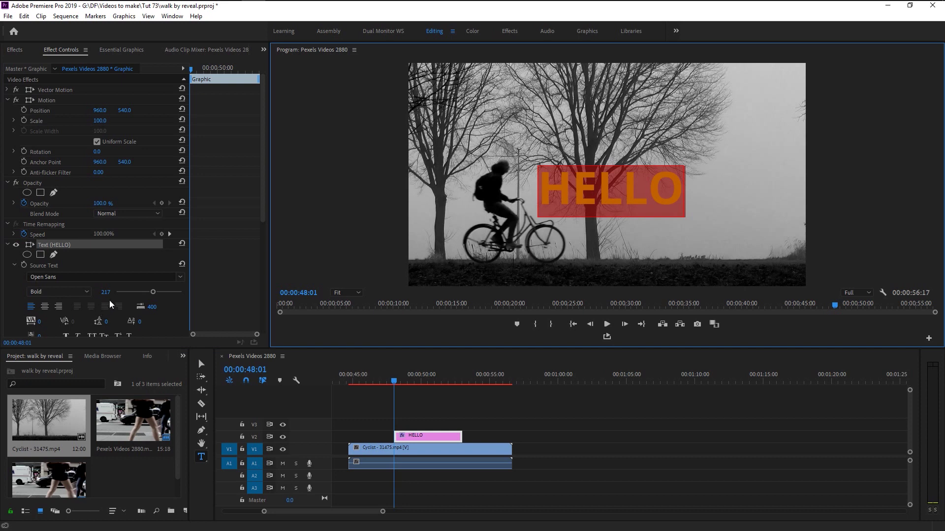
drag(105, 292, 54, 292)
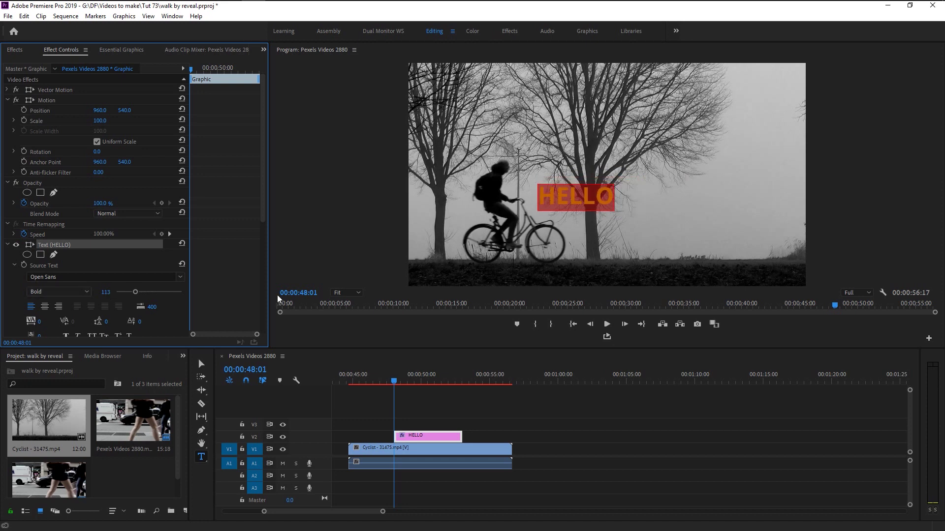
click(96, 266)
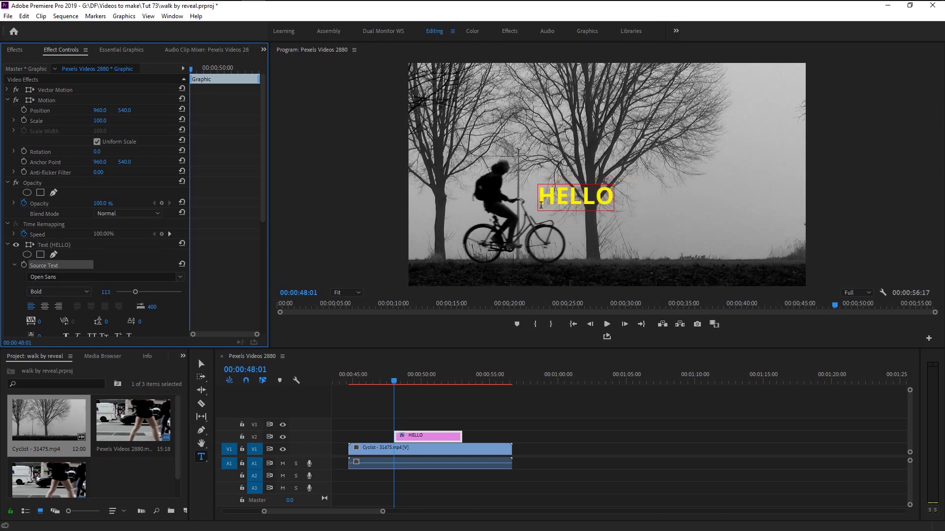
Reposition HELLO in the frame and trim its title clip to the Cyclist clip's end
key(v)
click(589, 200)
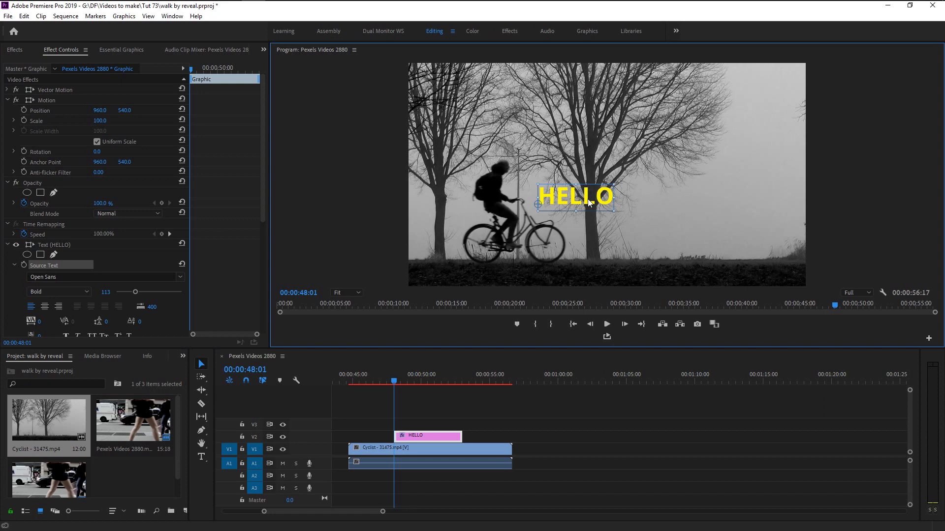
drag(588, 193, 607, 195)
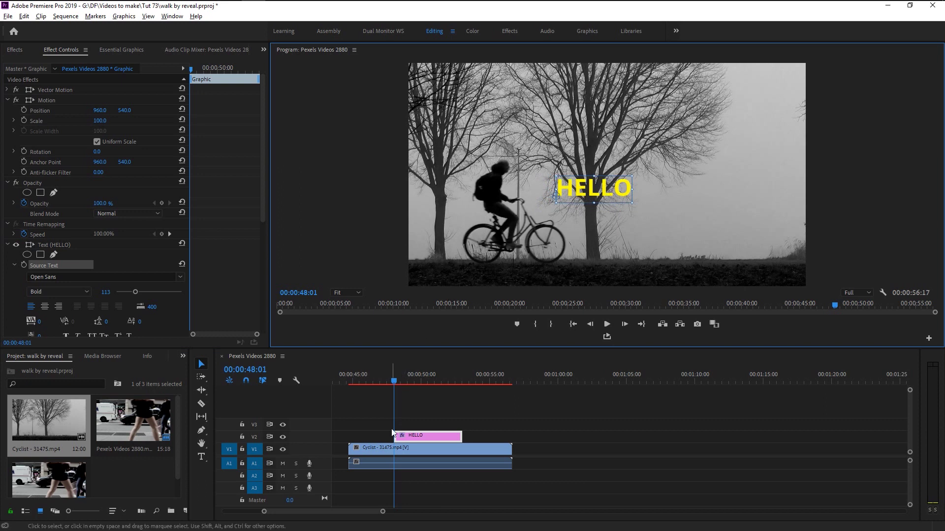
key(equal)
drag(548, 436, 650, 436)
key(equal)
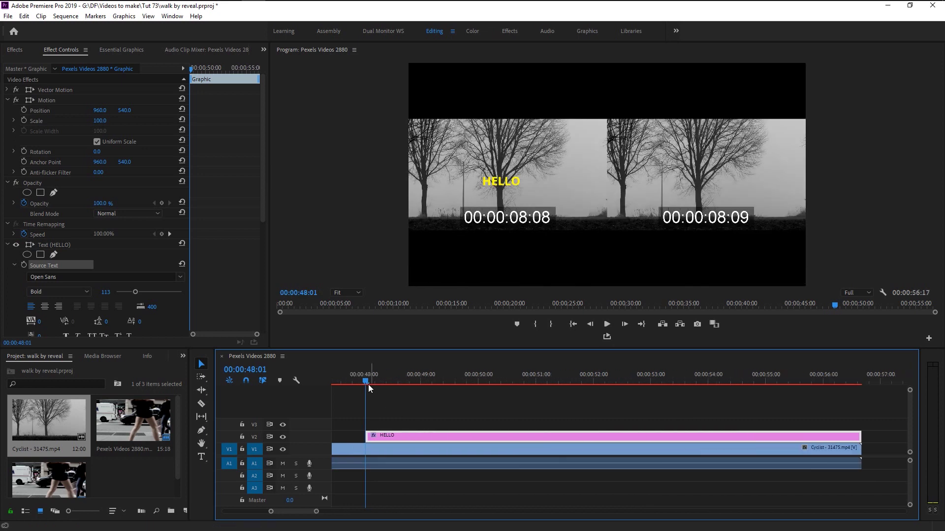
click(368, 385)
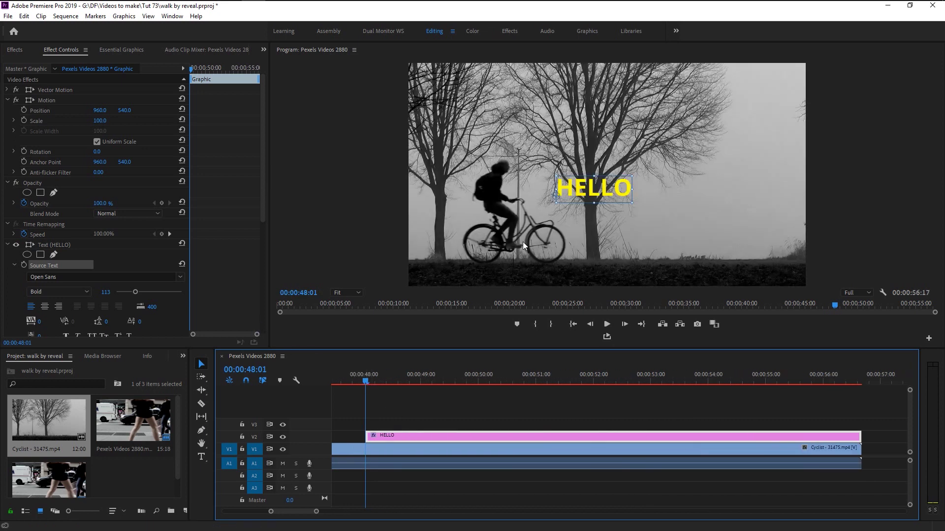
drag(560, 197, 595, 189)
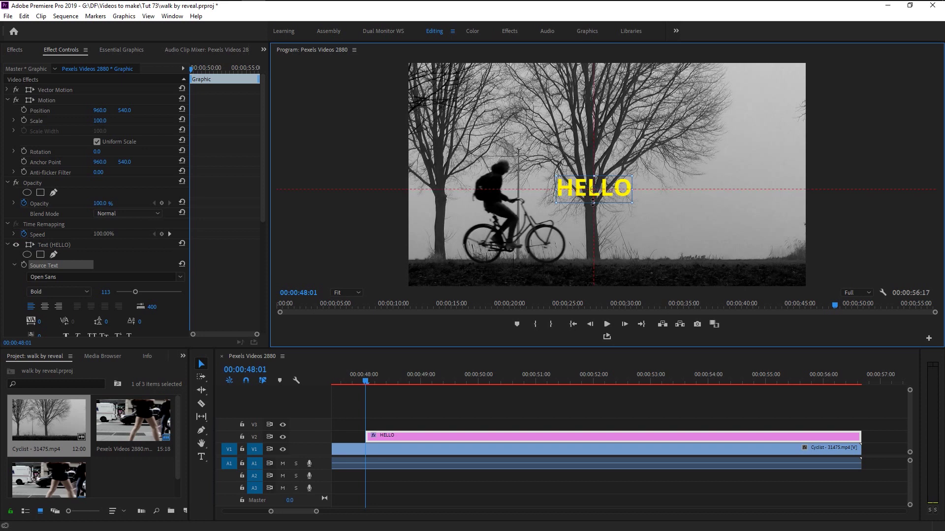
Alt-drag a copy of the Cyclist clip onto V3 and set its Opacity to 50%
click(394, 448)
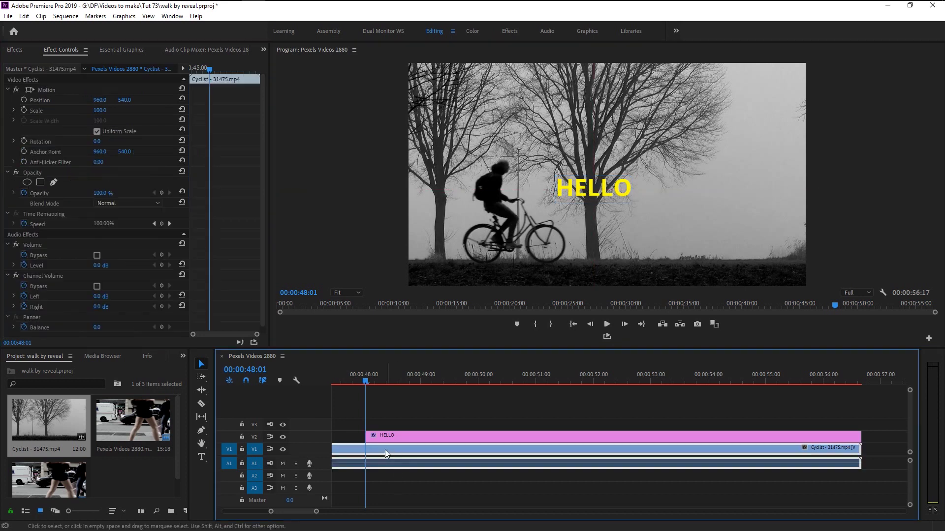
drag(385, 450, 389, 424)
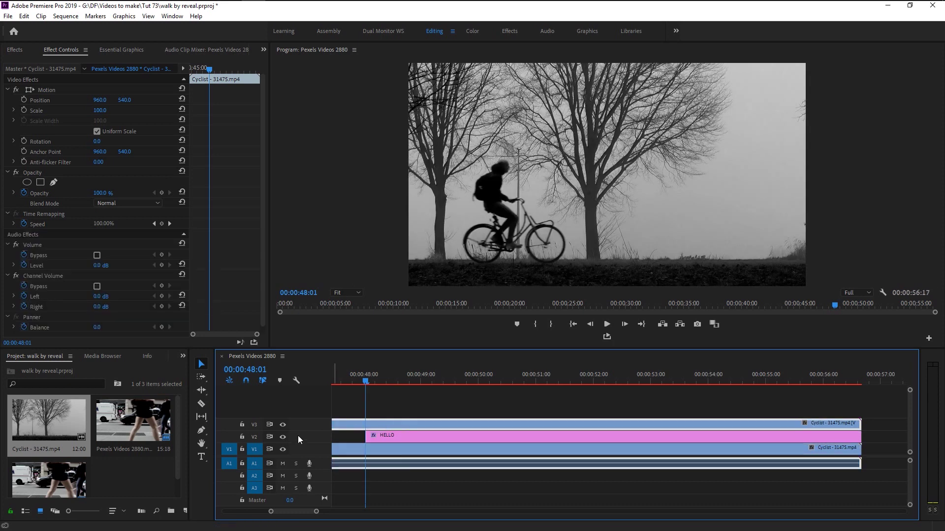
scroll(233, 277, down, 1)
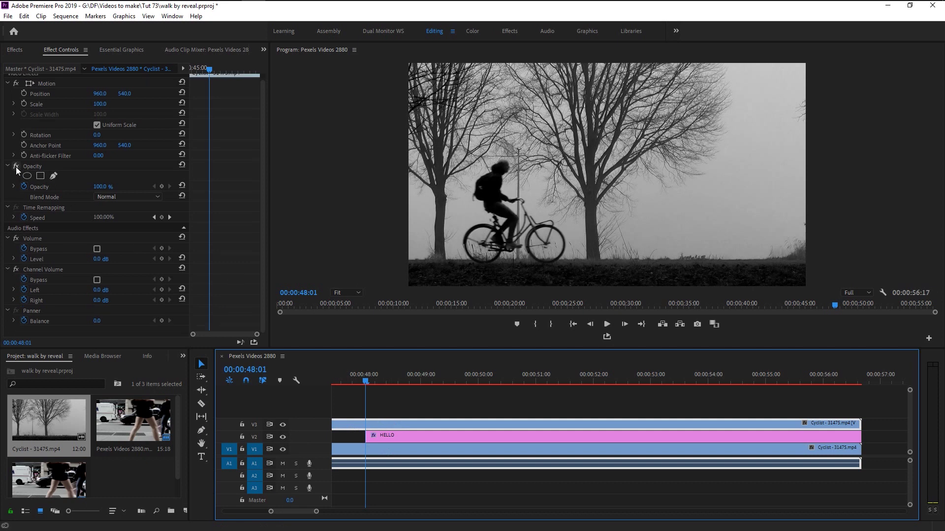
click(24, 186)
click(103, 186)
text(50)
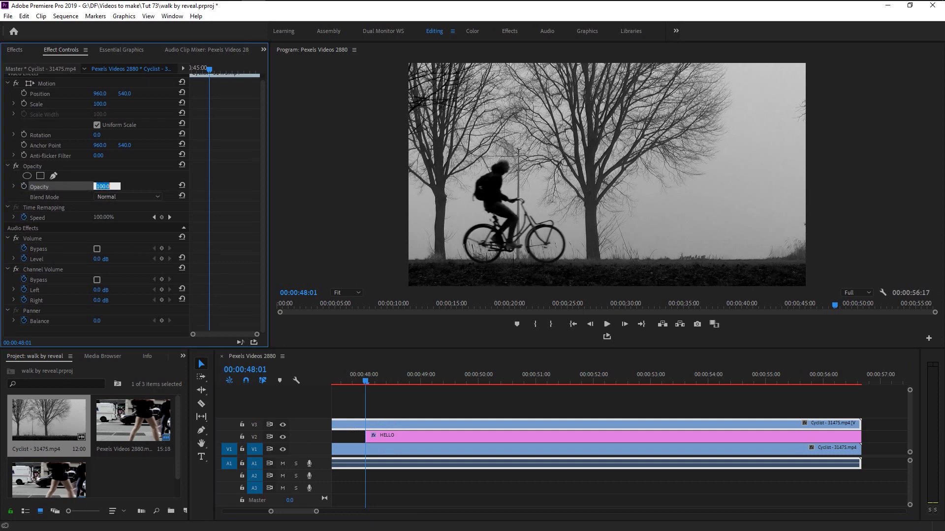
key(Return)
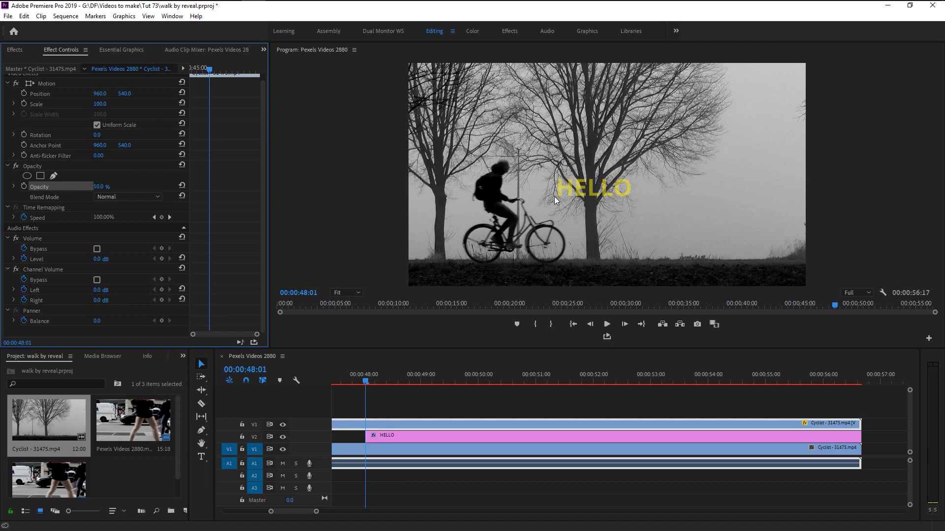
click(55, 176)
At 48:05, draw a four-point mask around the cyclist's back left of HELLO, tracked forward a frame
drag(365, 381, 375, 380)
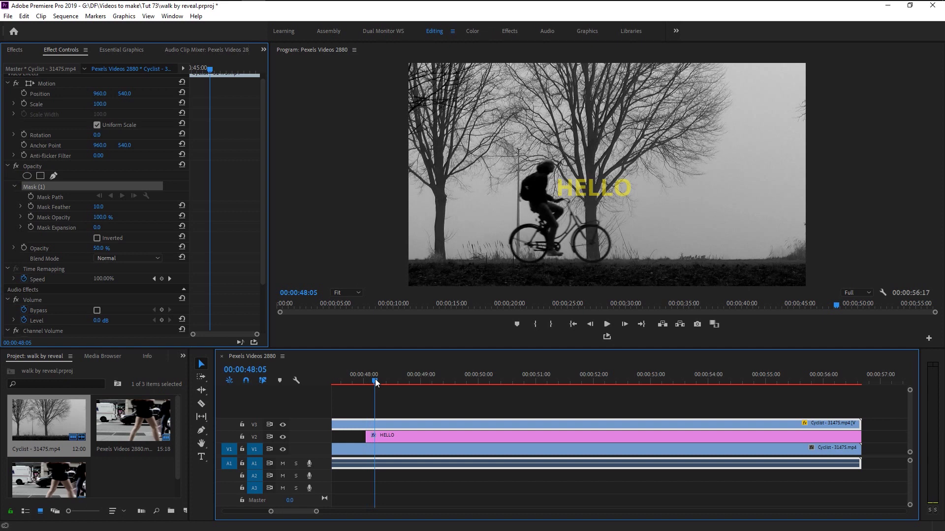
key(Right)
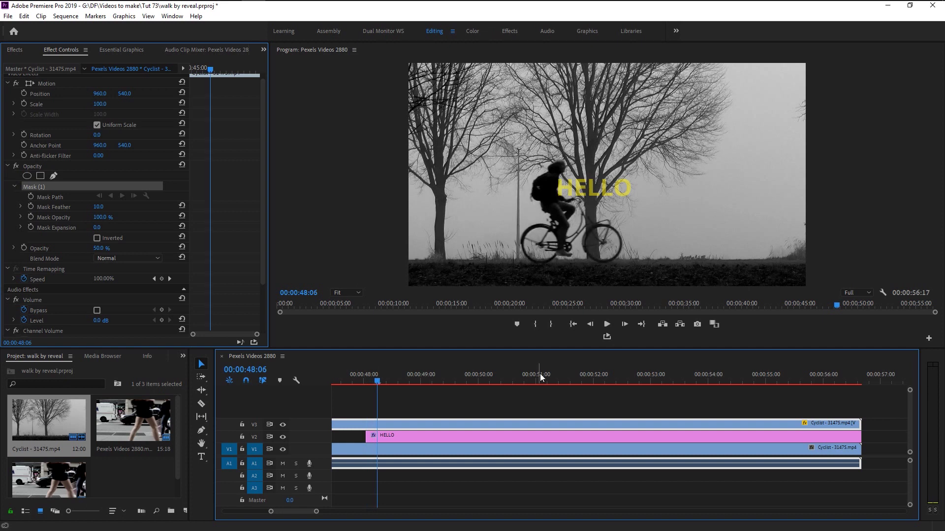
key(Left)
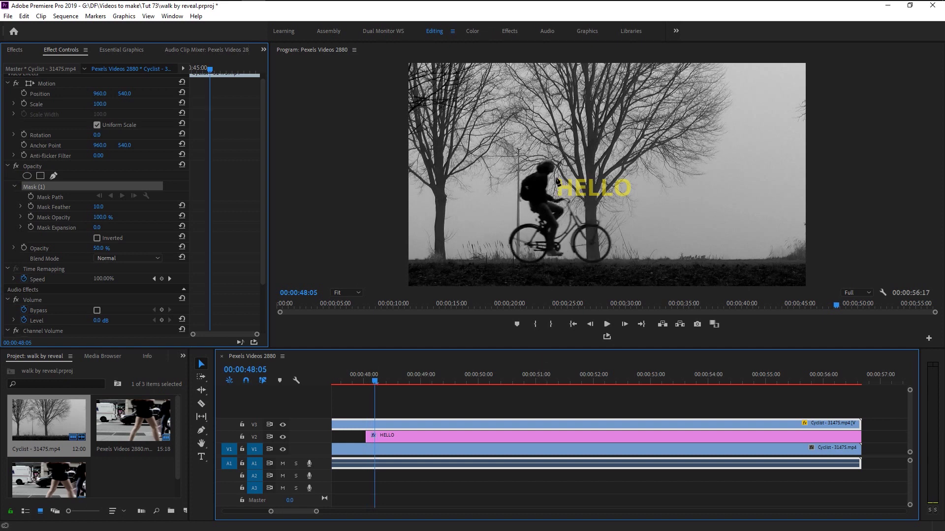
click(551, 182)
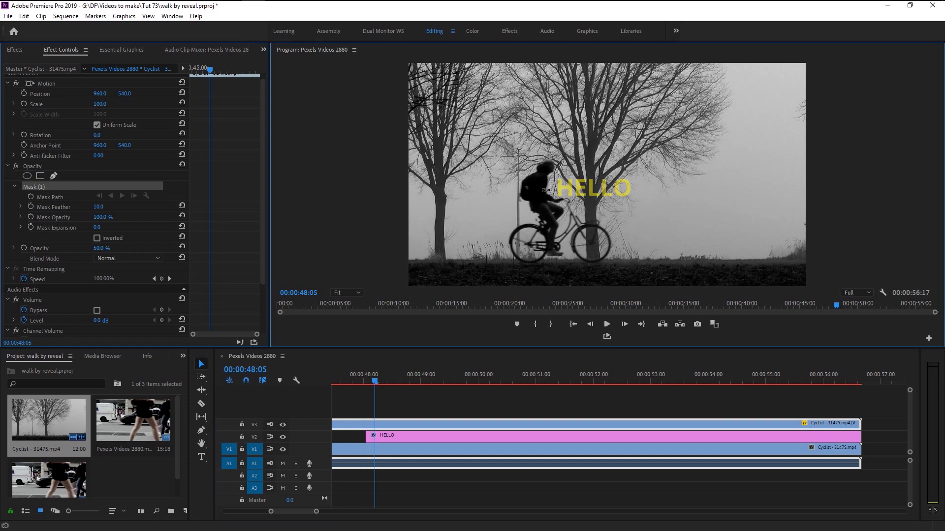
click(547, 194)
click(460, 207)
click(462, 163)
click(551, 181)
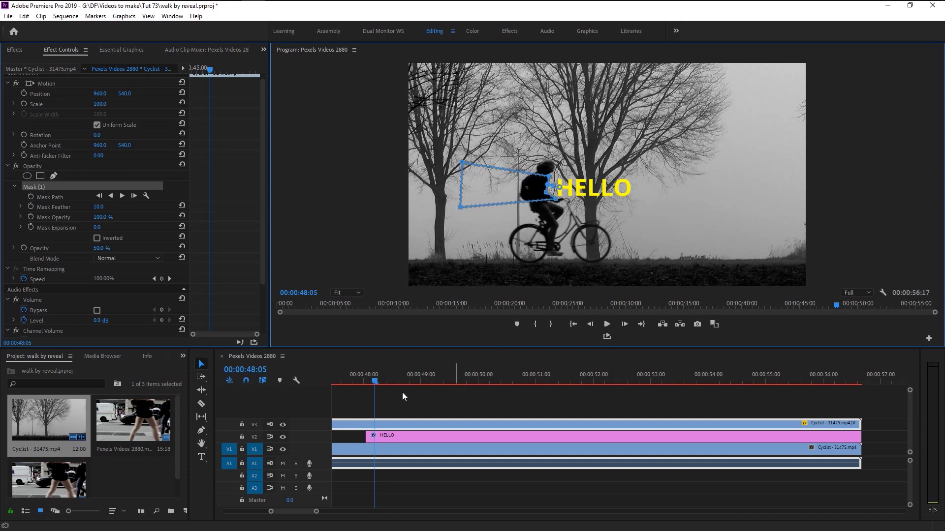
click(134, 196)
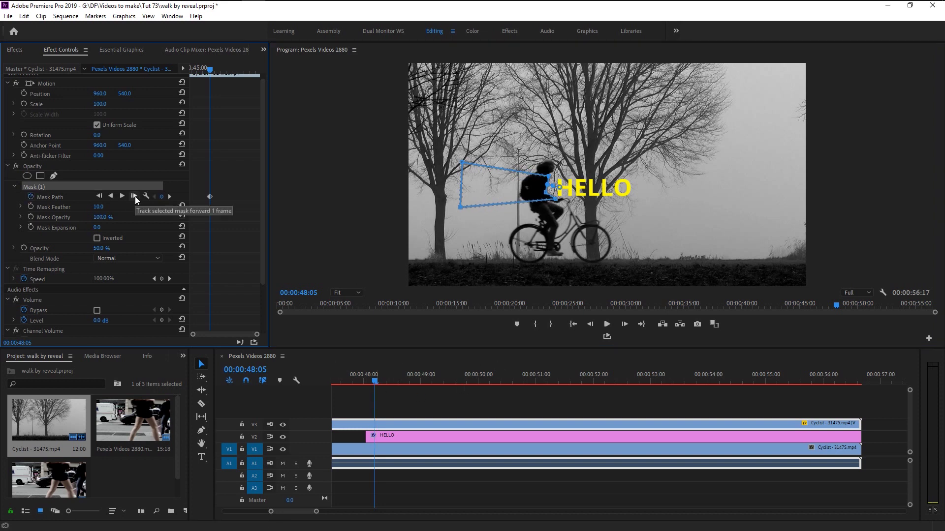
Nudge the V3 mask right onto the rider over two frames
click(519, 183)
drag(519, 183, 531, 181)
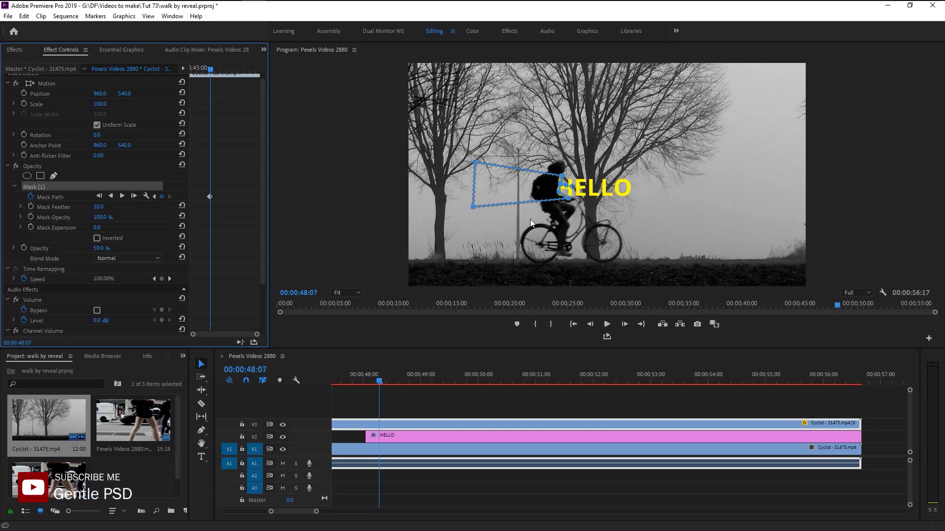
key(Right)
drag(546, 190, 559, 189)
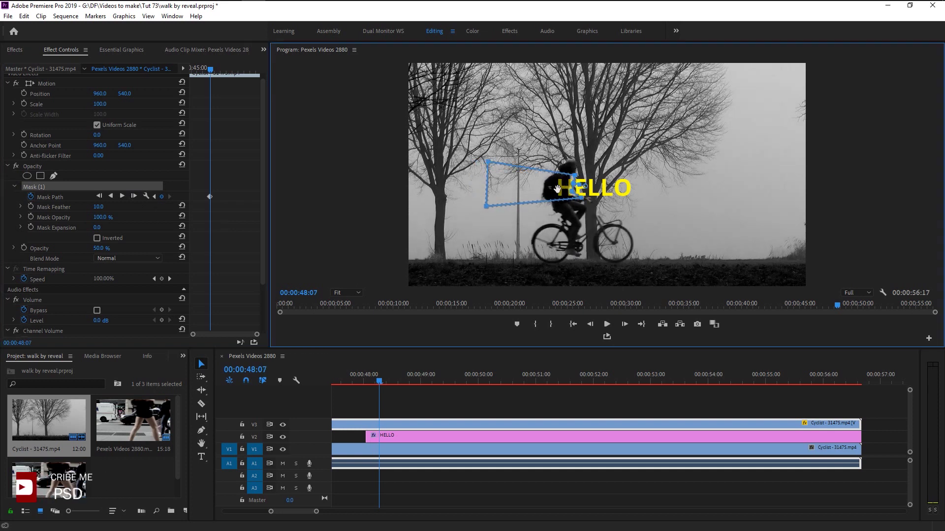
Set the cyclist copy's Opacity back to 100%
scroll(103, 260, up, 1)
click(103, 255)
text(1)
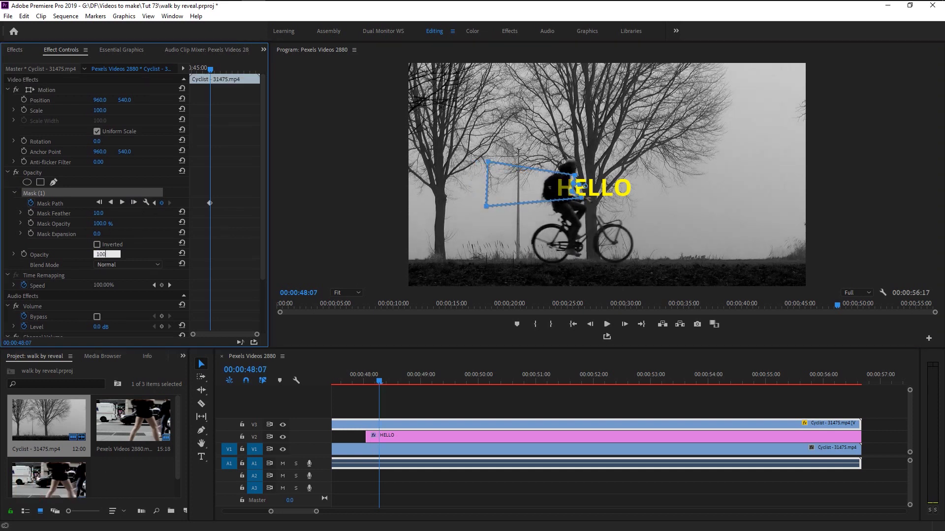
text(00)
key(Return)
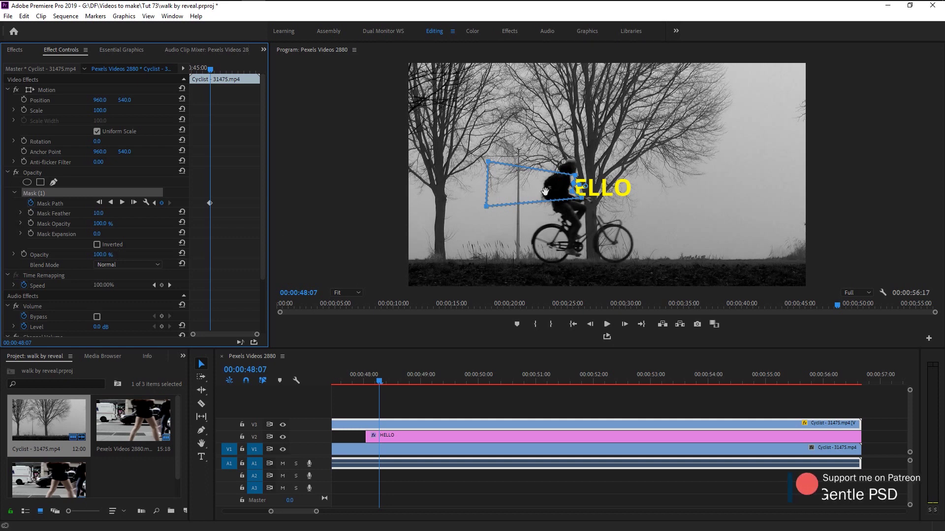
Keep moving the mask right with the rider, tracking it forward frame by frame through 48:13
drag(545, 191, 544, 191)
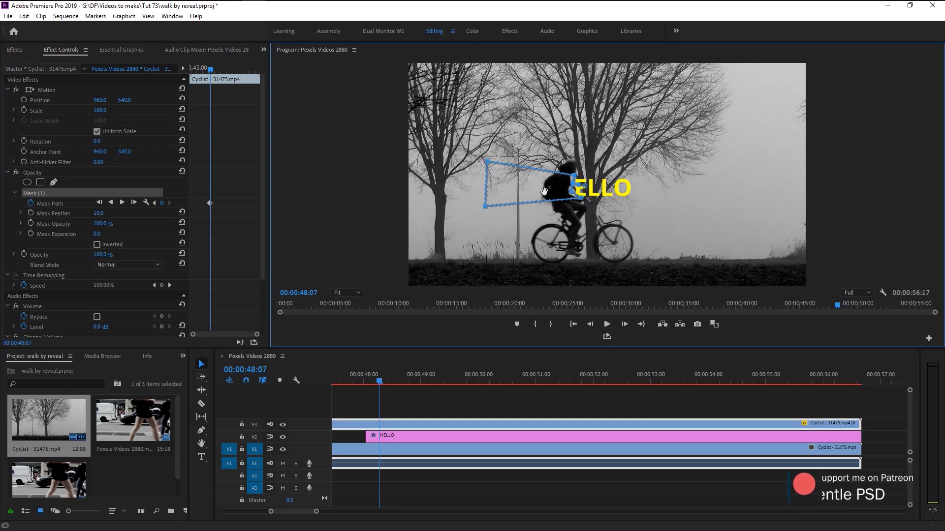
key(Right)
drag(542, 191, 553, 190)
click(134, 201)
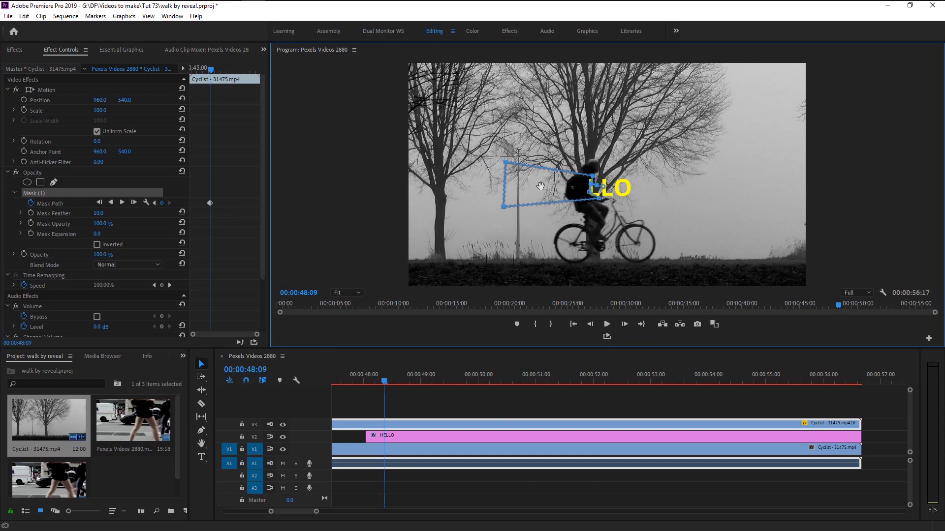
click(133, 203)
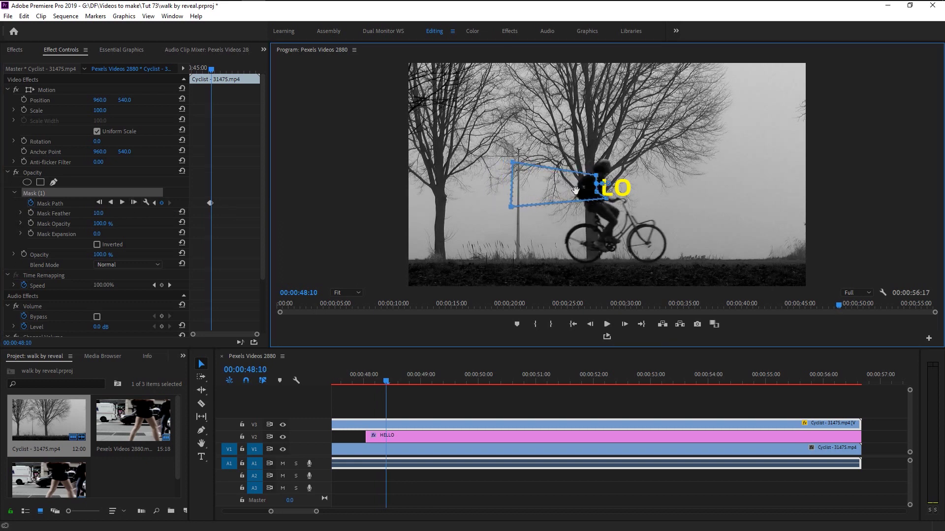
click(133, 203)
drag(561, 190, 595, 192)
click(132, 203)
click(134, 202)
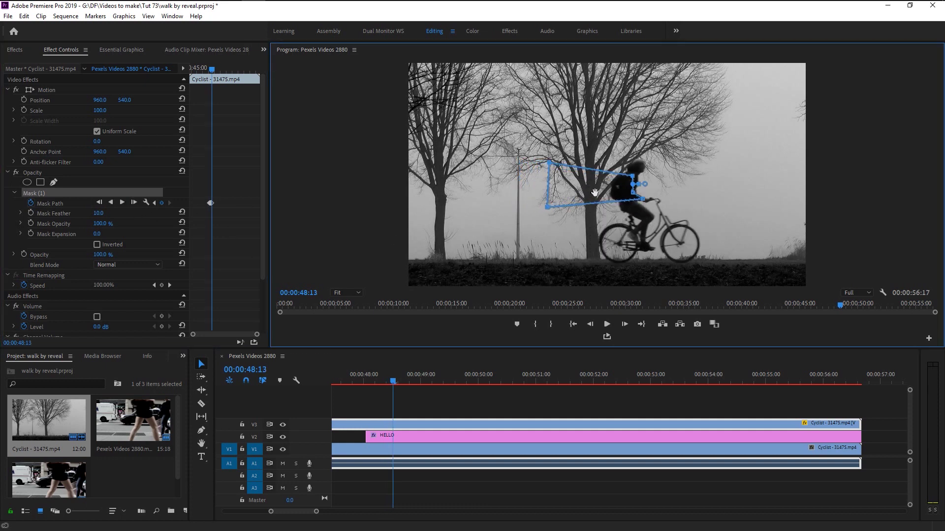
Reselect the V3 Cyclist clip and lower its Mask Feather from 10 to 5
click(535, 498)
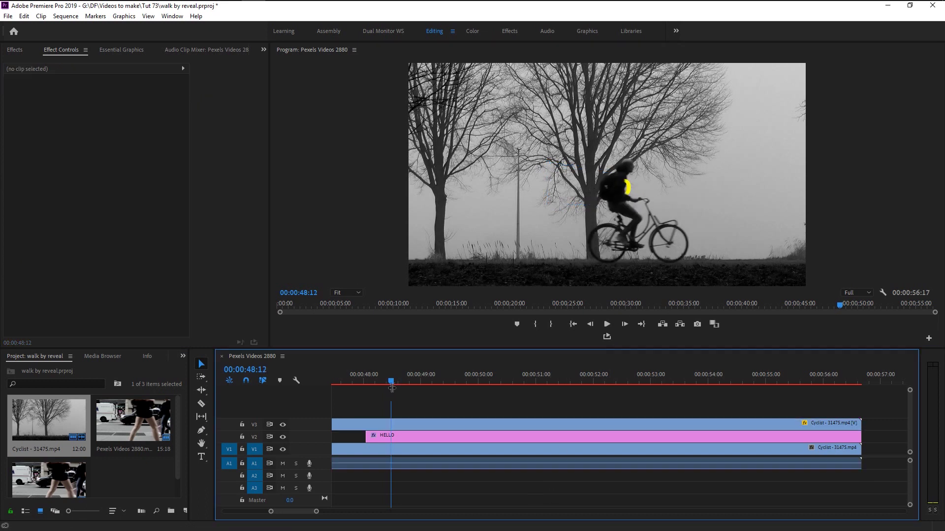
key(Left)
click(391, 426)
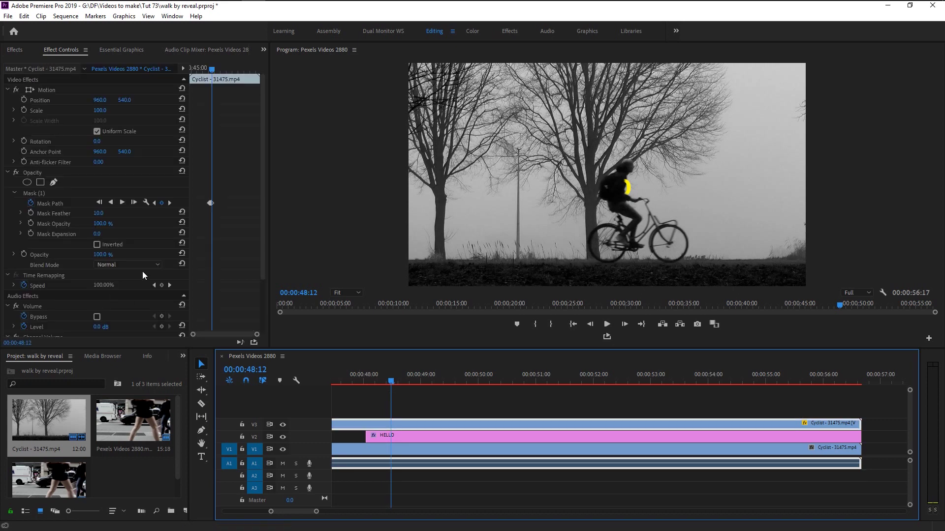
click(106, 210)
click(107, 210)
text(5)
key(Return)
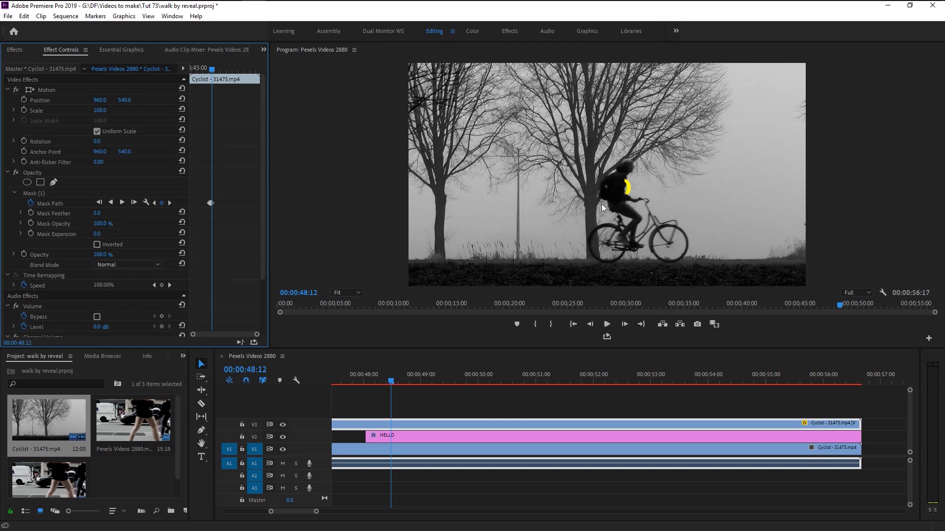
click(363, 381)
key(minus)
key(minus)
key(minus)
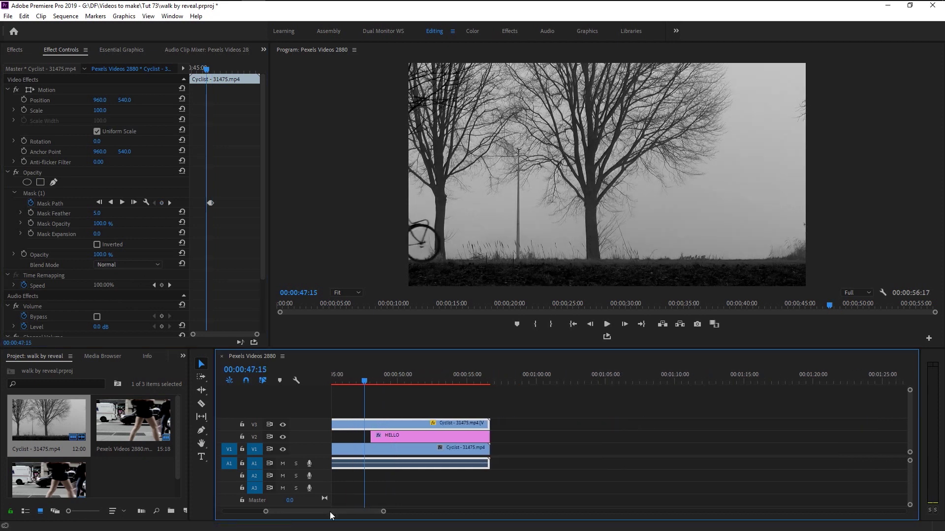
Trim HELLO's left edge back to the start of the Cyclist clip
click(417, 380)
click(430, 407)
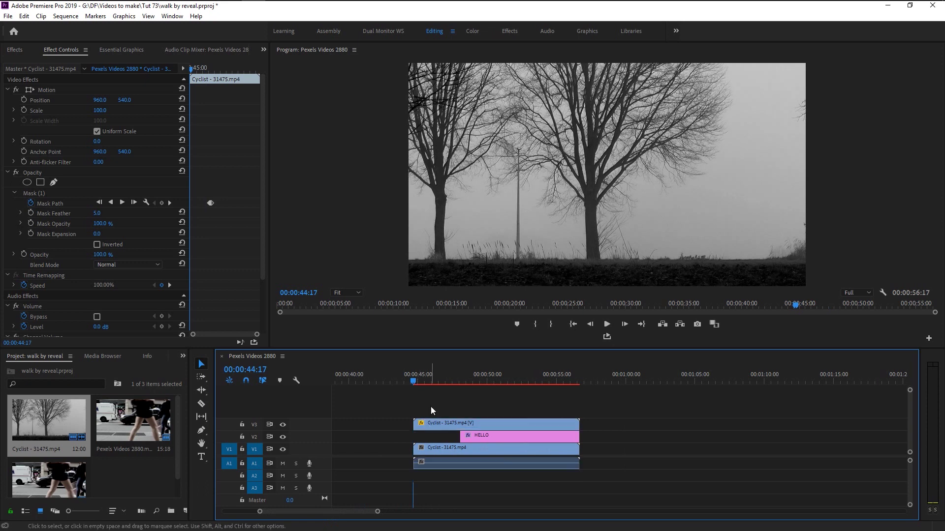
scroll(431, 424, up, 4)
drag(649, 436, 605, 439)
Render the section and scrub the playback to watch the cyclist wipe HELLO away
key(Return)
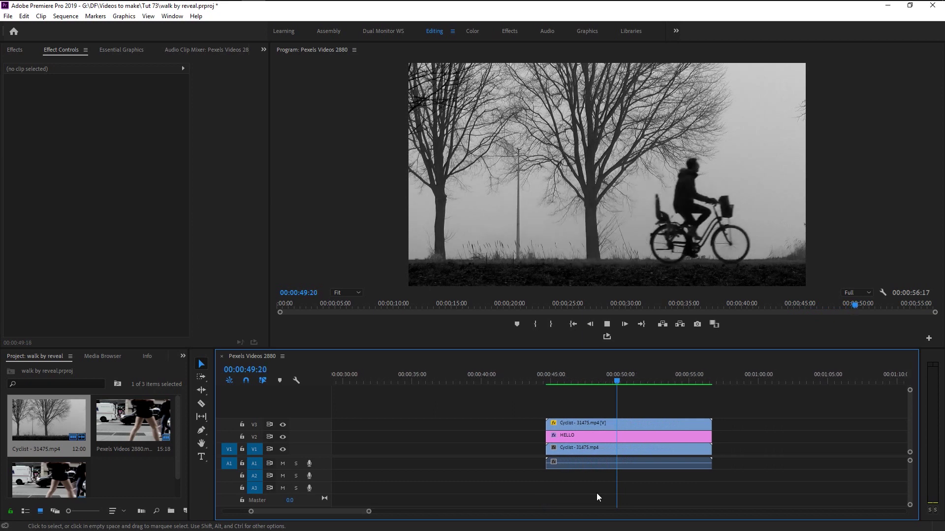
key(space)
drag(555, 380, 598, 385)
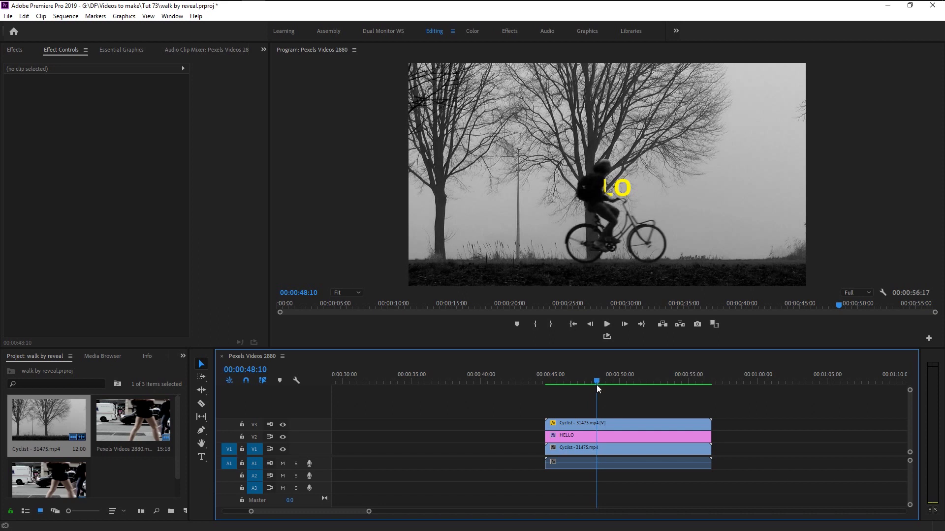
drag(596, 383, 632, 383)
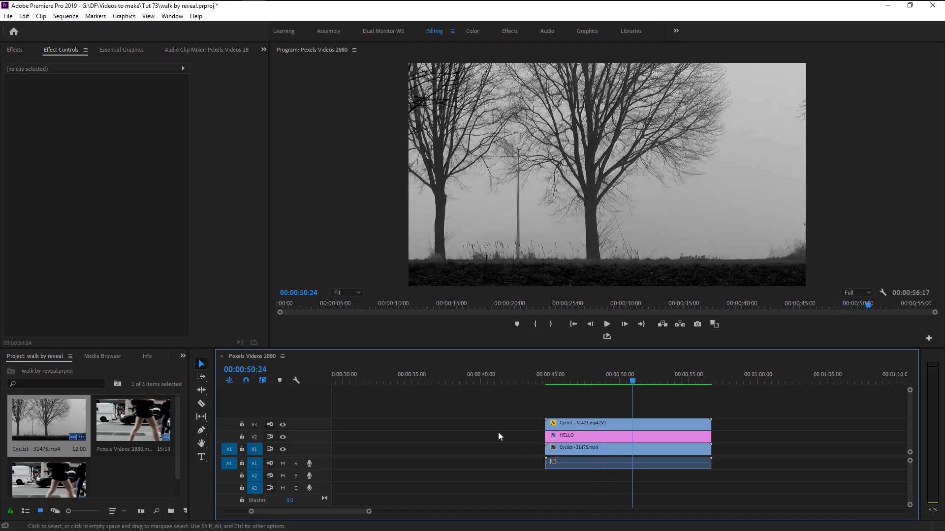
Zoom the timeline out to show the GENTLE walkers reveal and the HELLO cyclist wipe at 00:00:44
scroll(450, 451, down, 2)
scroll(450, 451, down, 3)
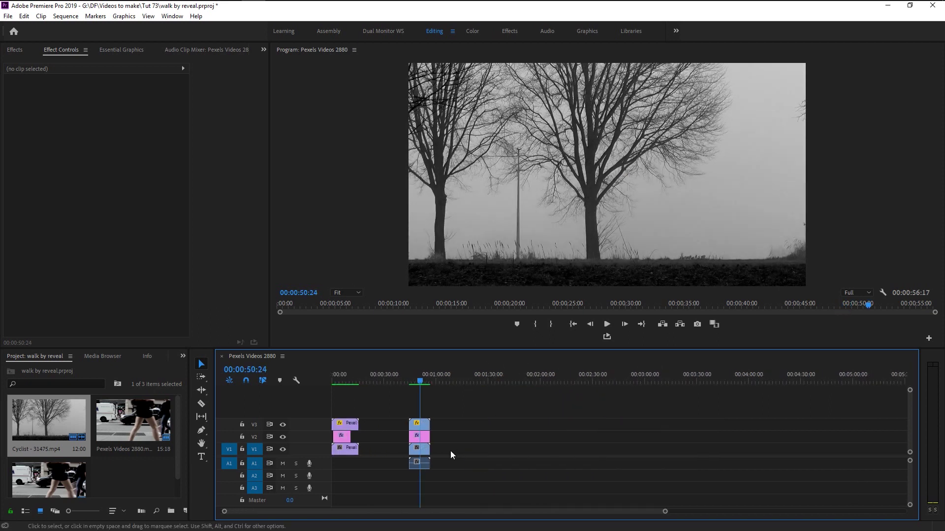